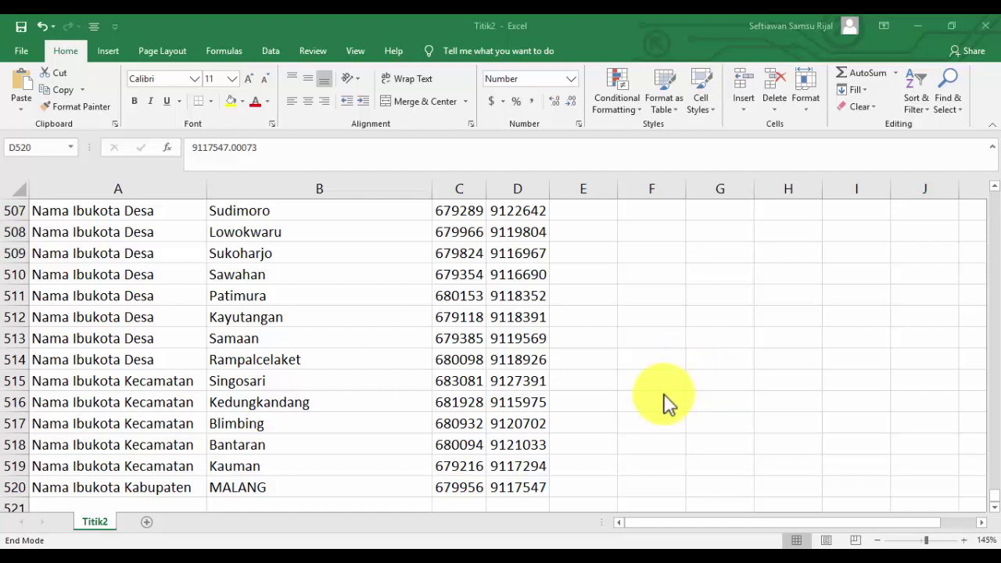
- Examine the KETERANGAN, TEKS, X and Y column headers and the first data row of the Titik2 sheet
scroll(665, 397, "up", 1)
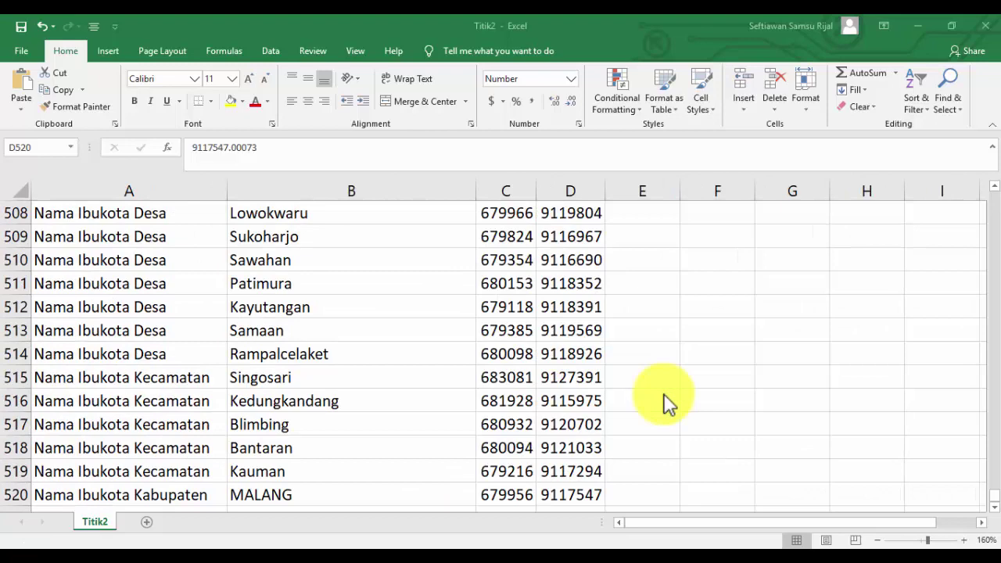
scroll(666, 400, "down", 1)
scroll(665, 401, "up", 1)
key("ctrl+Home")
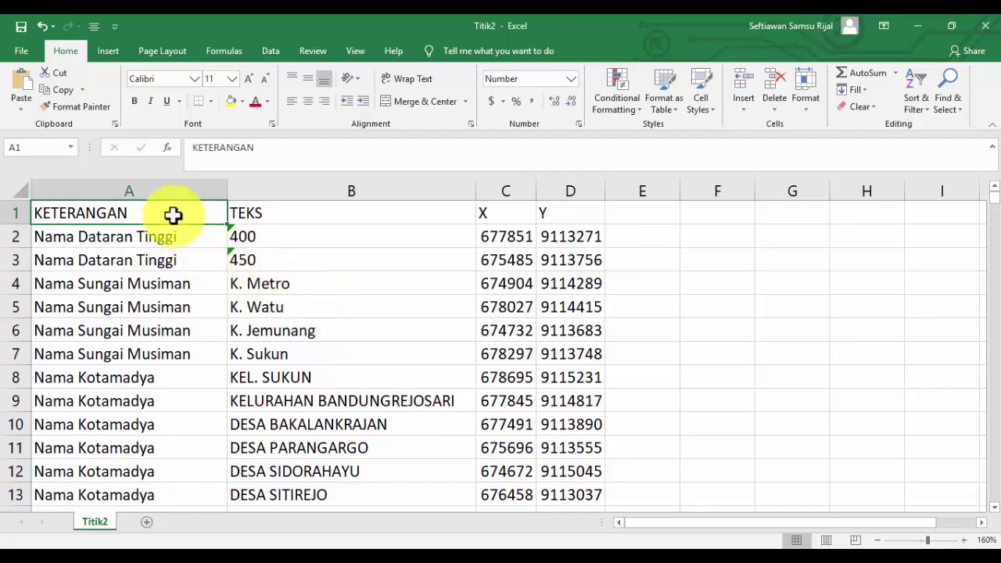
left_click(293, 211)
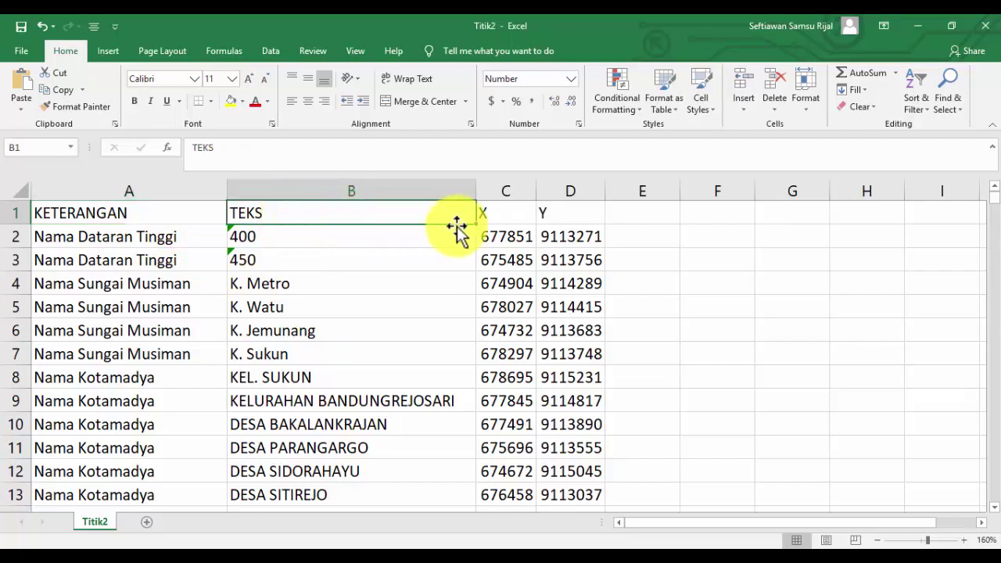
left_click(509, 208)
left_click(558, 211)
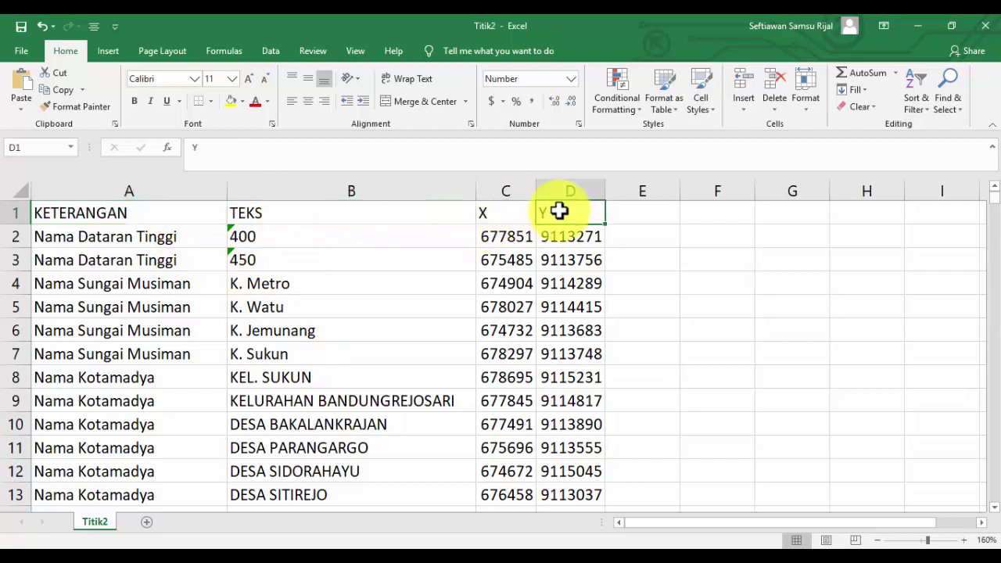
left_click_drag(515, 214, 554, 214)
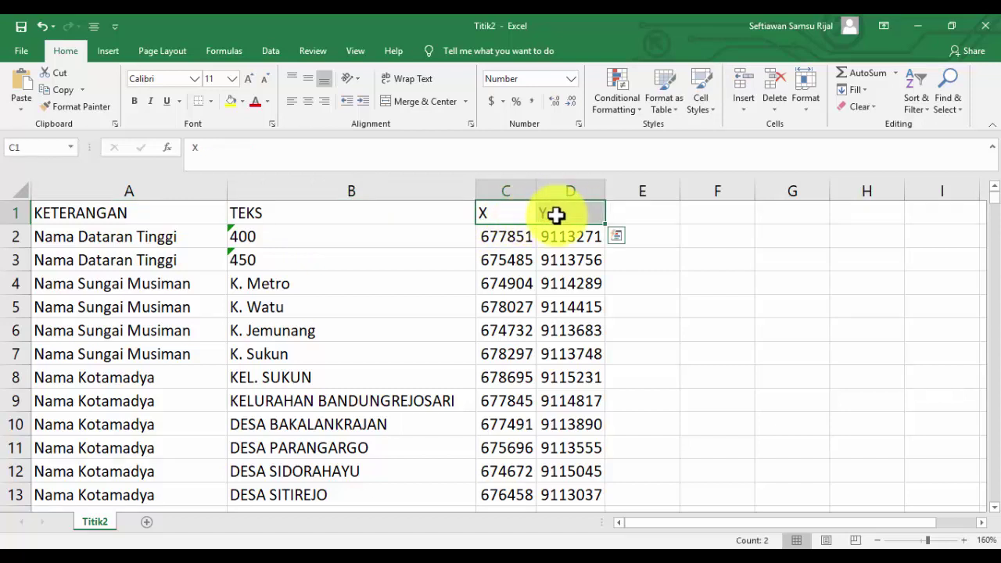
left_click(183, 241)
left_click(292, 234)
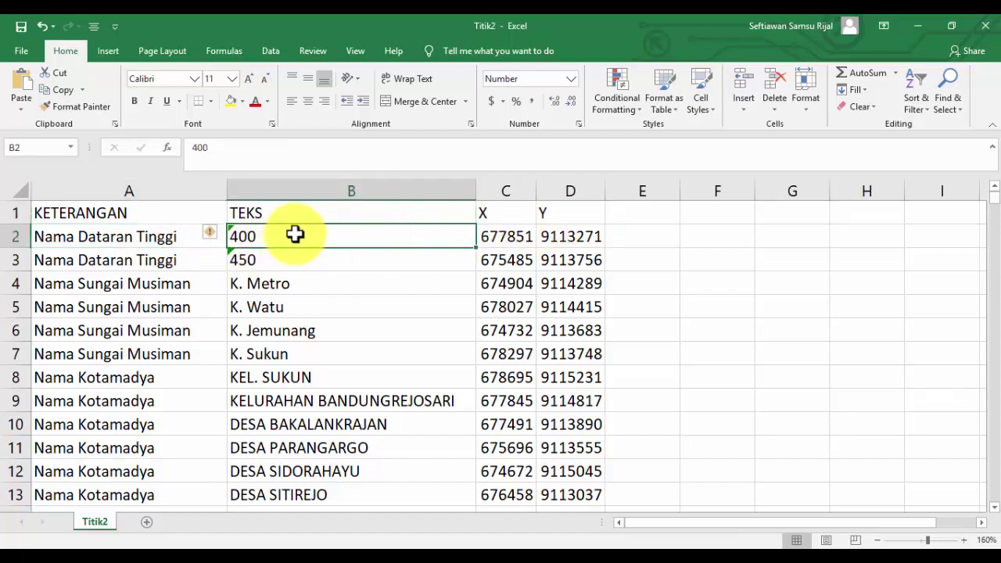
left_click(495, 238)
left_click(572, 236)
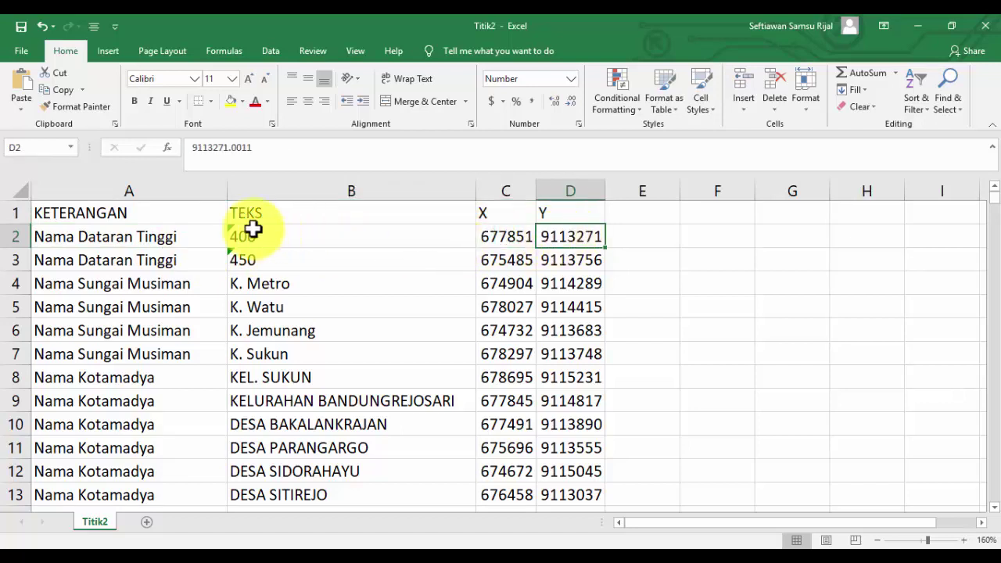
left_click(186, 215)
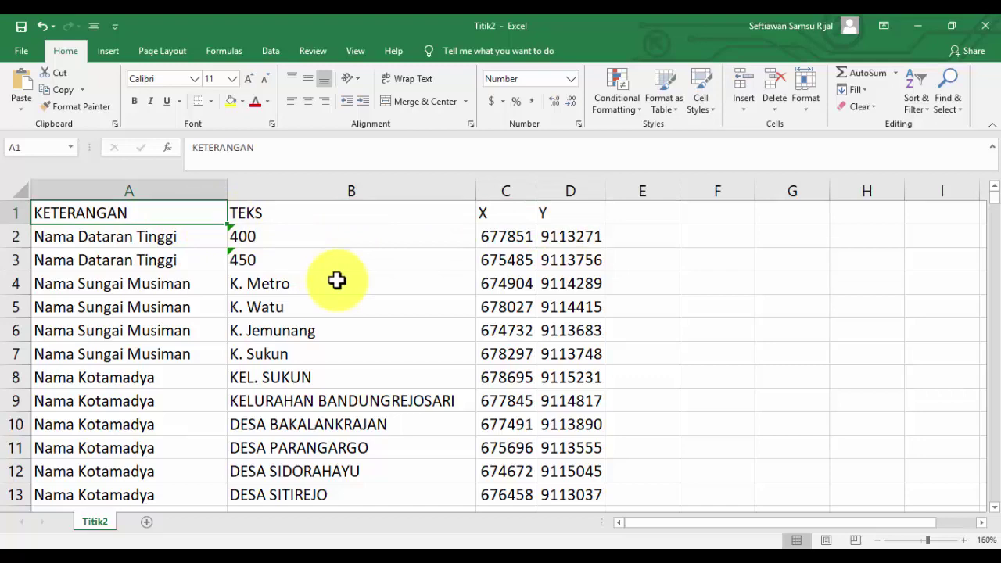
- Check the last record of the Titik2 table and return to its first cell
key("ctrl+End")
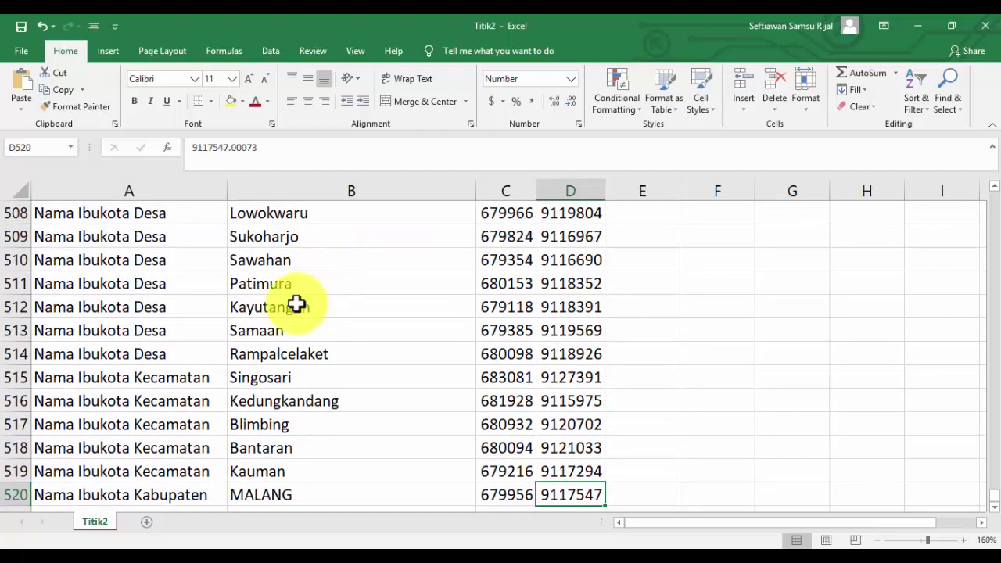
left_click(6, 495)
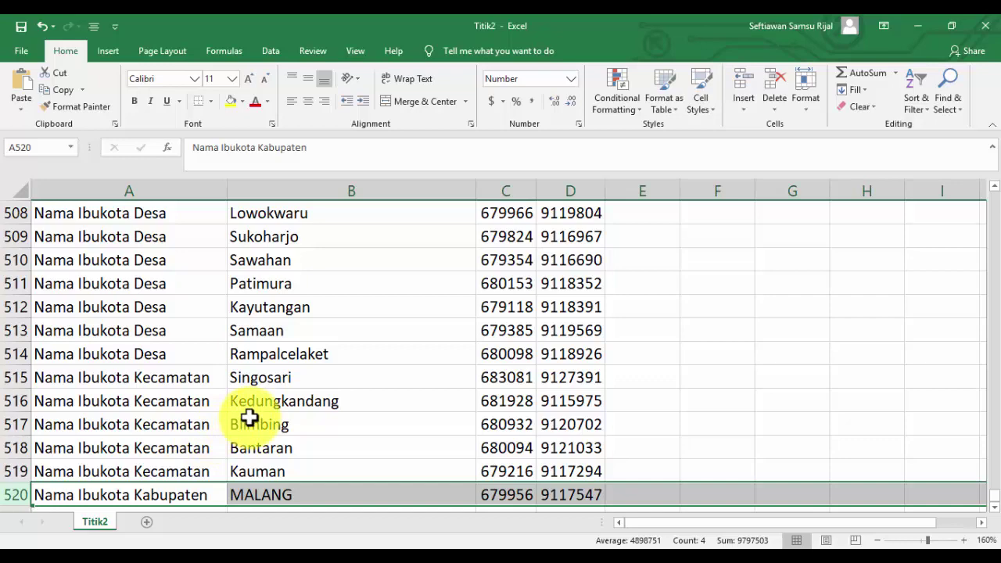
key("ctrl+Home")
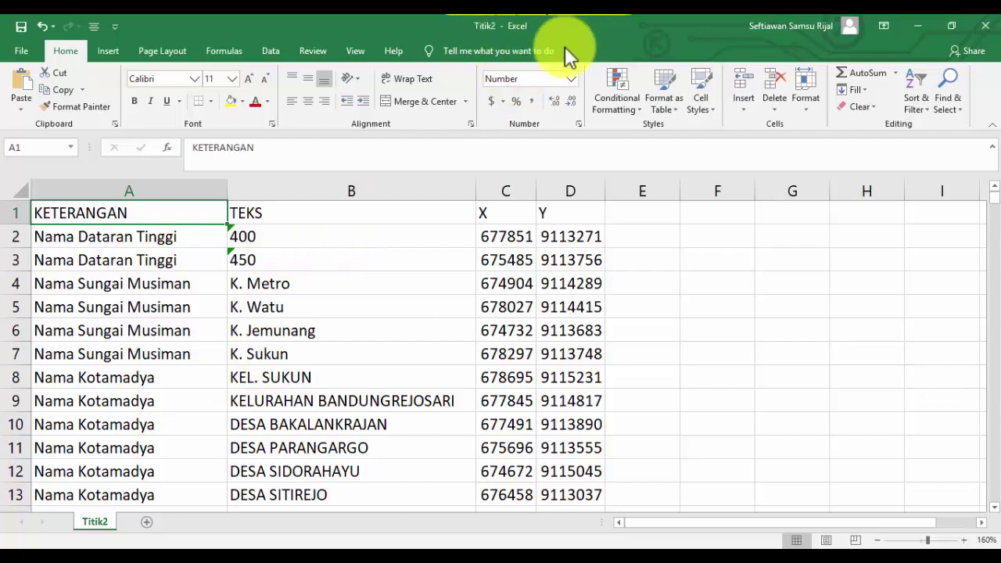
left_click(23, 53)
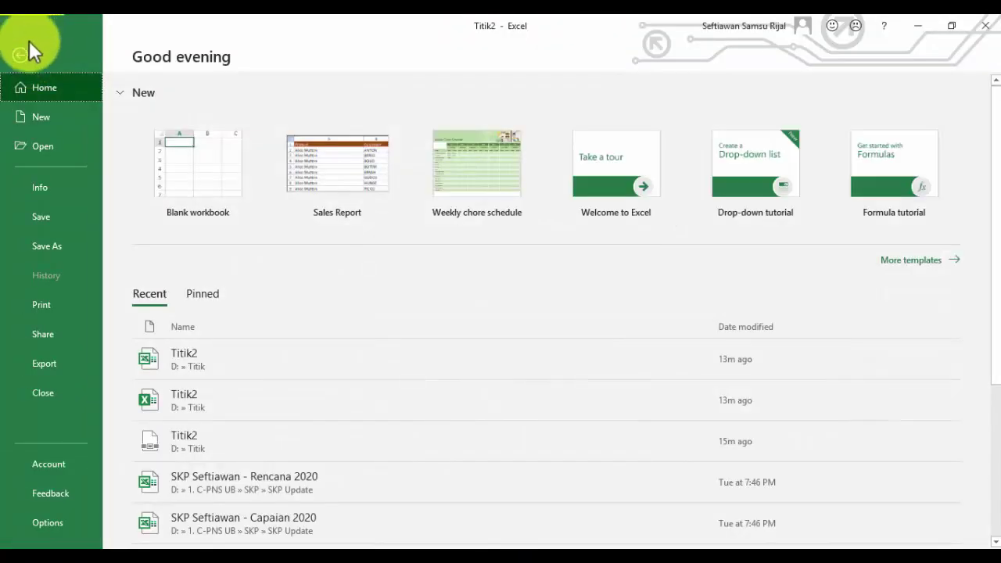
left_click(22, 52)
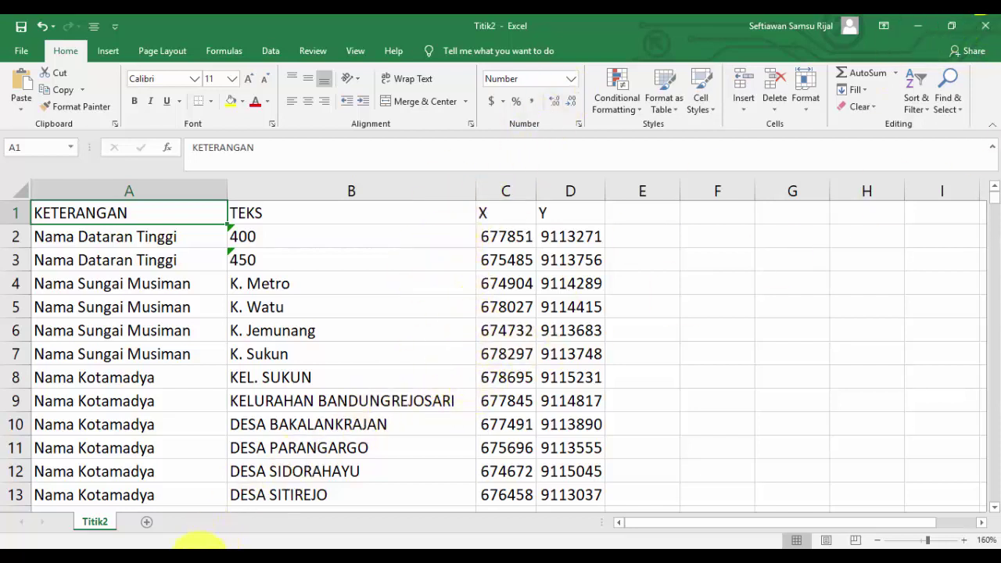
- Switch to ArcMap and start adding data to the Layers data frame
mouse_move(156, 550)
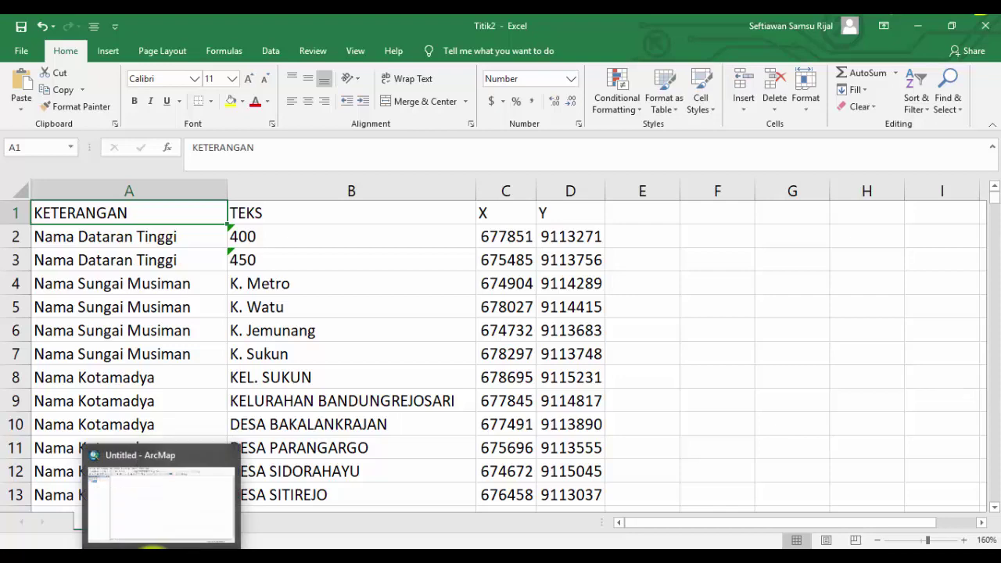
left_click(156, 549)
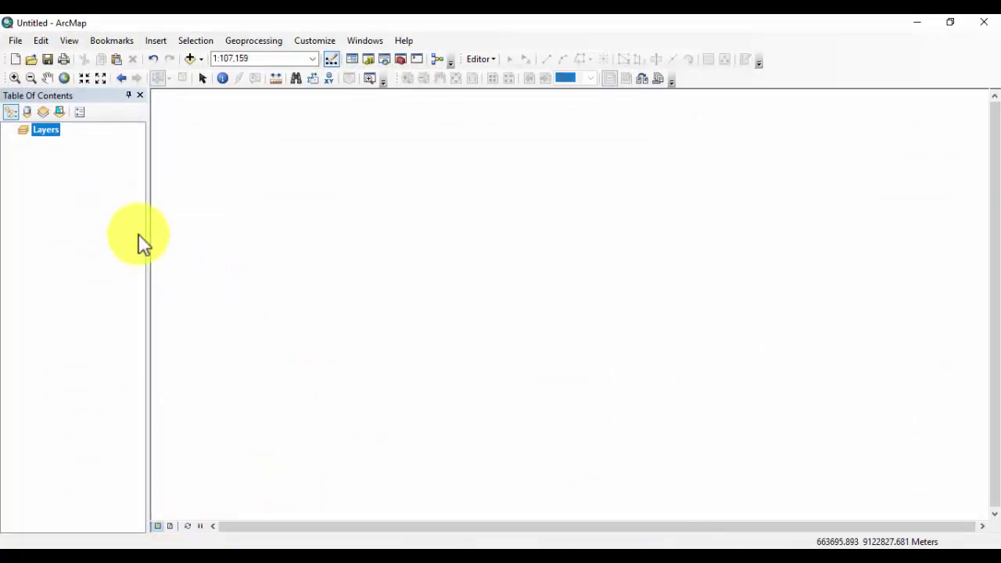
right_click(52, 138)
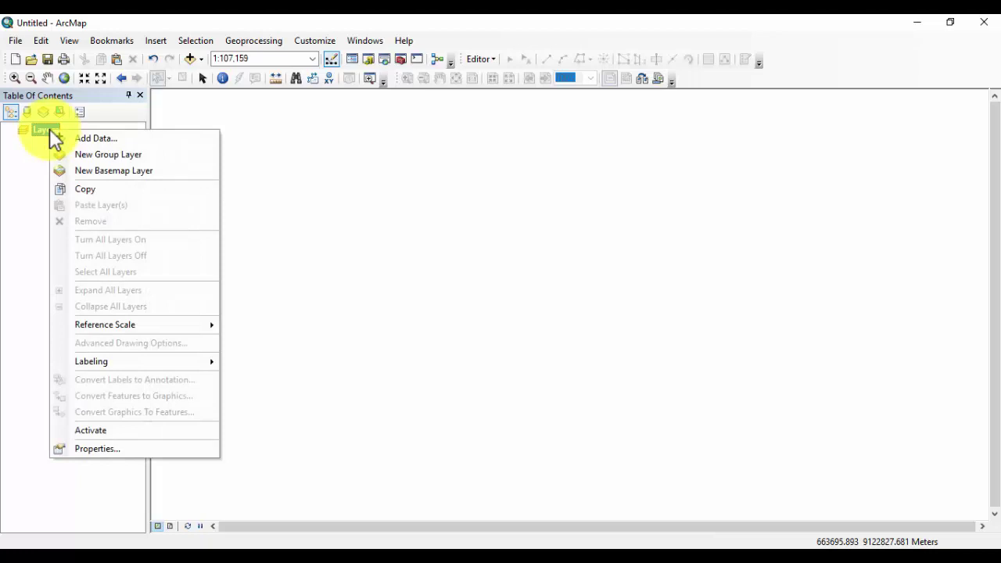
left_click(130, 142)
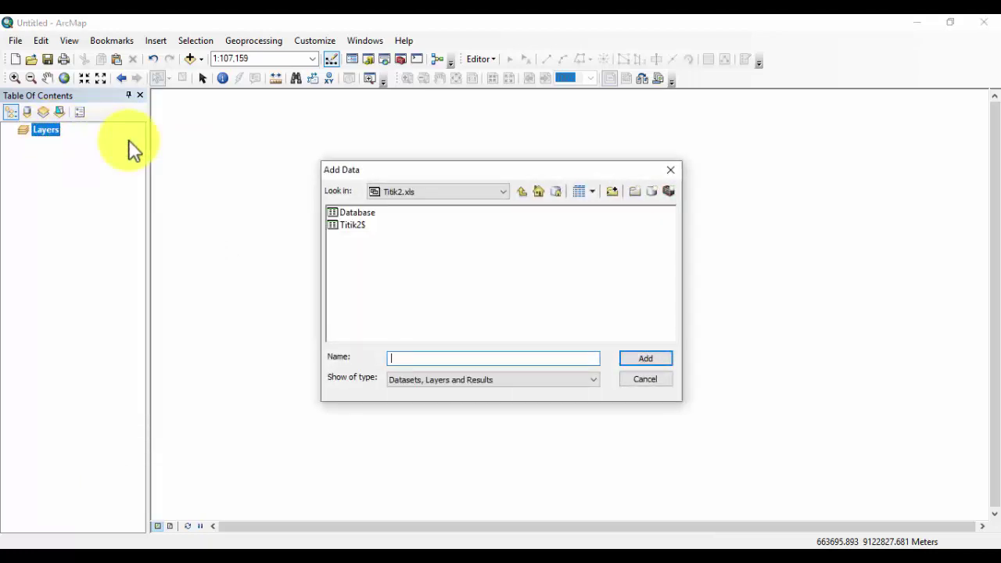
- Try to open the Titik2.xlsx workbook from the Titik folder as the data source
left_click(522, 191)
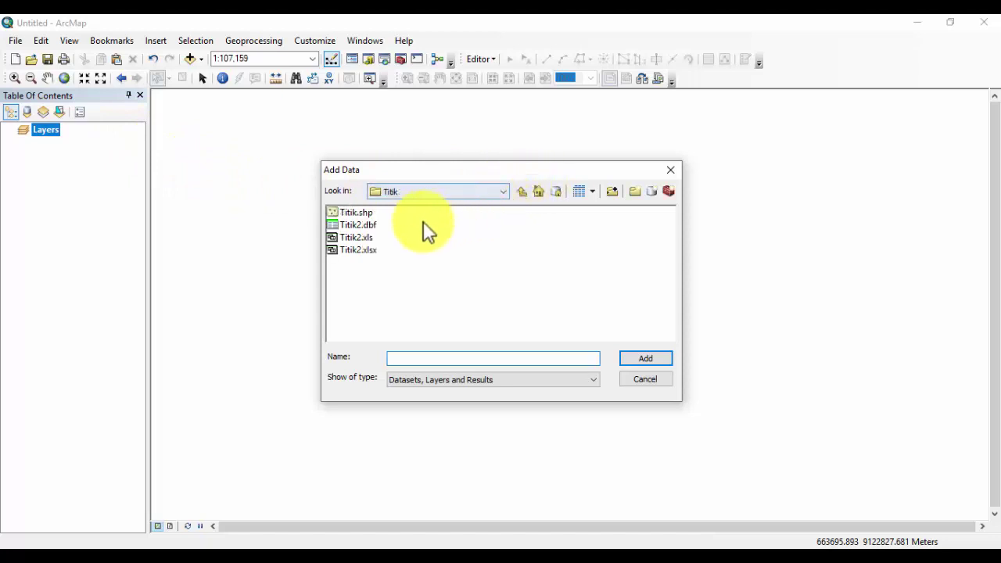
double_click(363, 250)
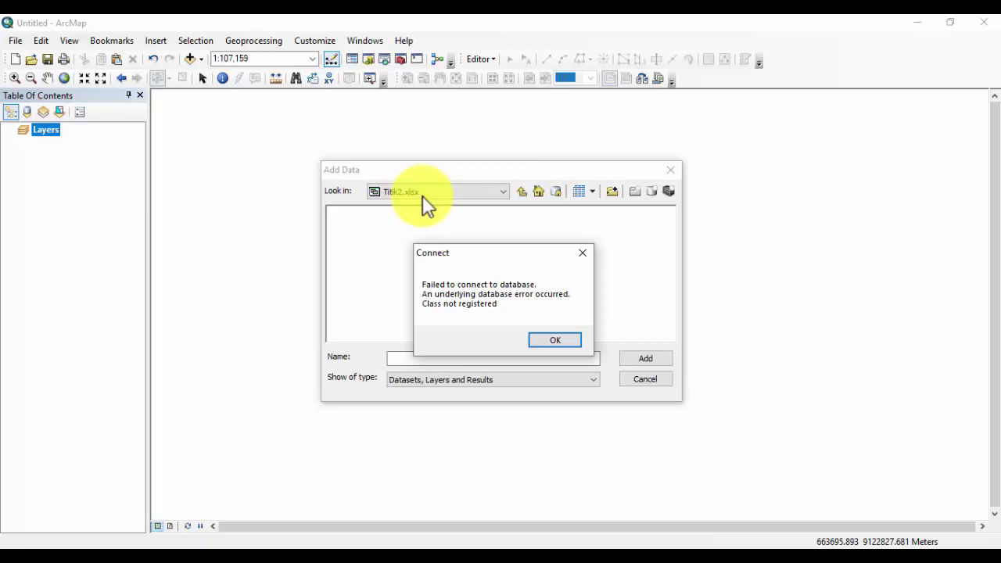
left_click(555, 340)
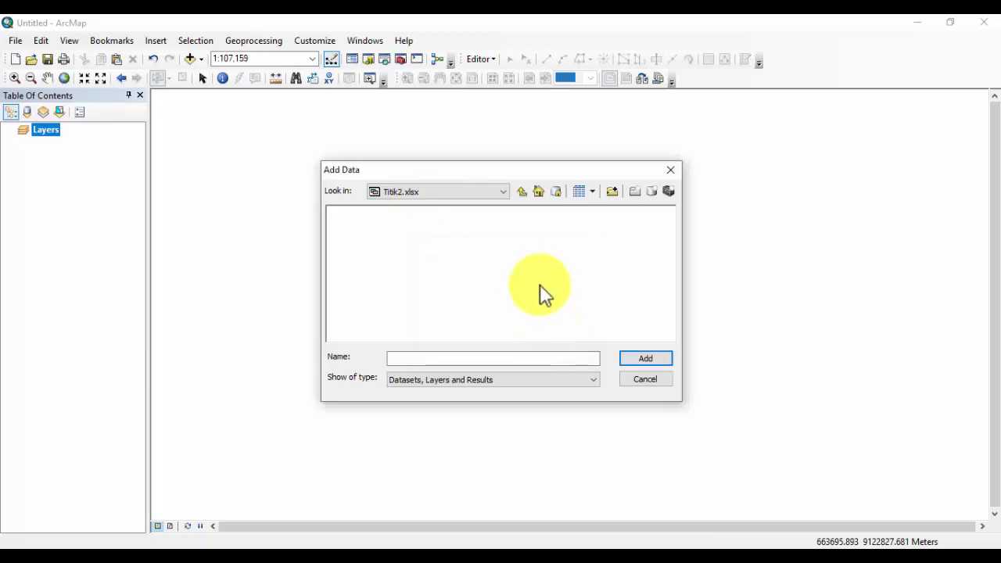
left_click(520, 191)
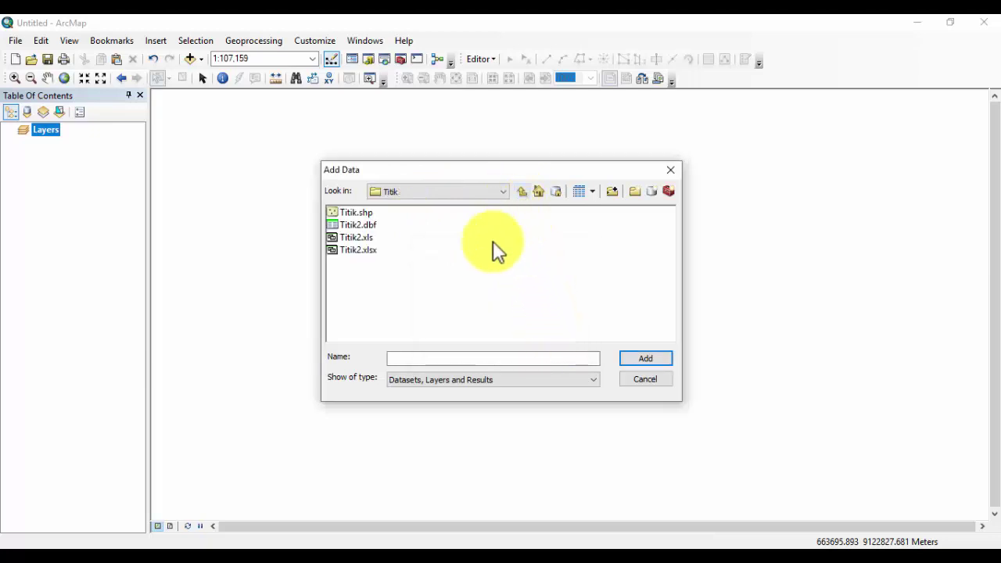
- Add the Titik2$ sheet of the Titik2.xls workbook to the map, checking the sheet name in Excel
double_click(366, 238)
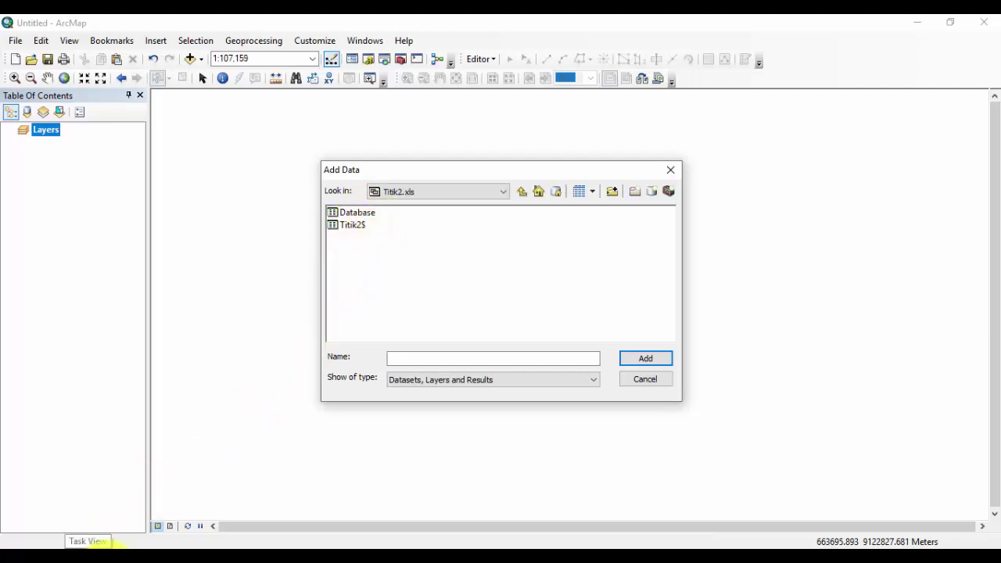
left_click(109, 546)
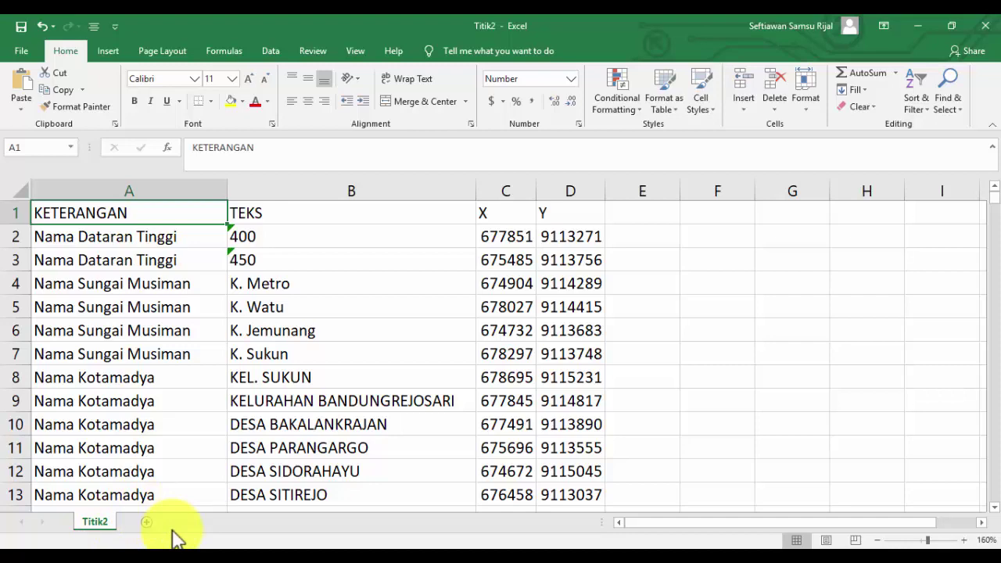
left_click(931, 30)
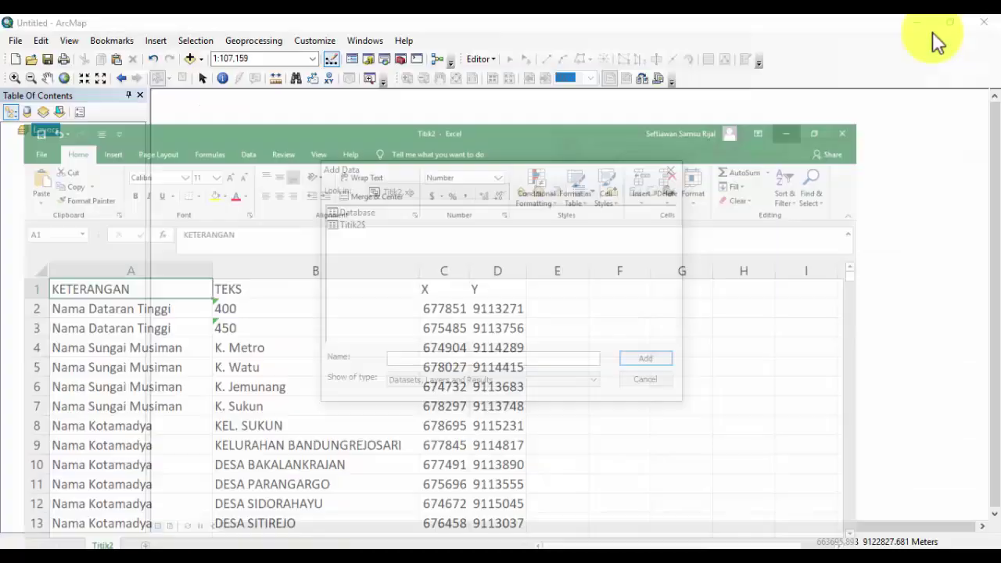
left_click(354, 227)
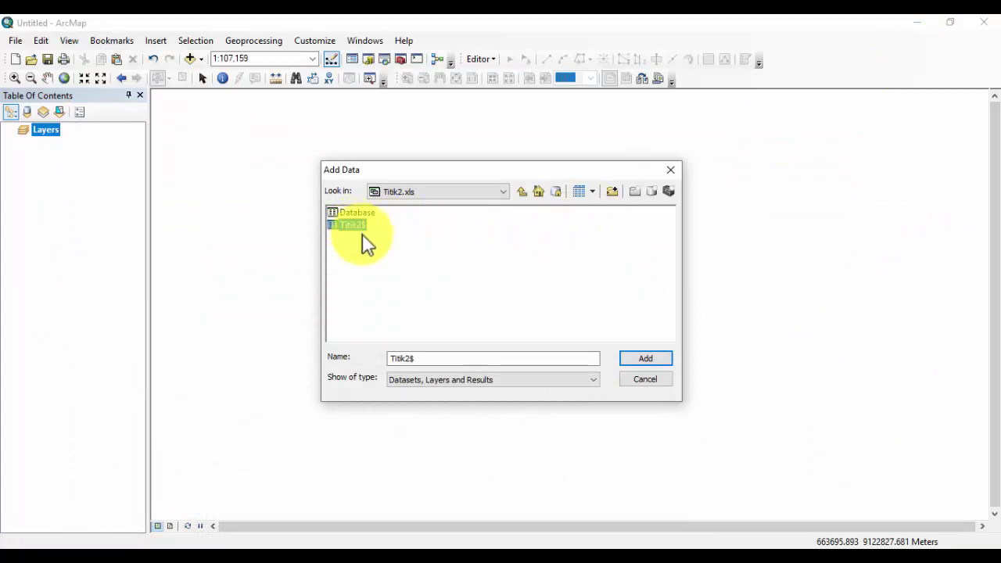
left_click(643, 361)
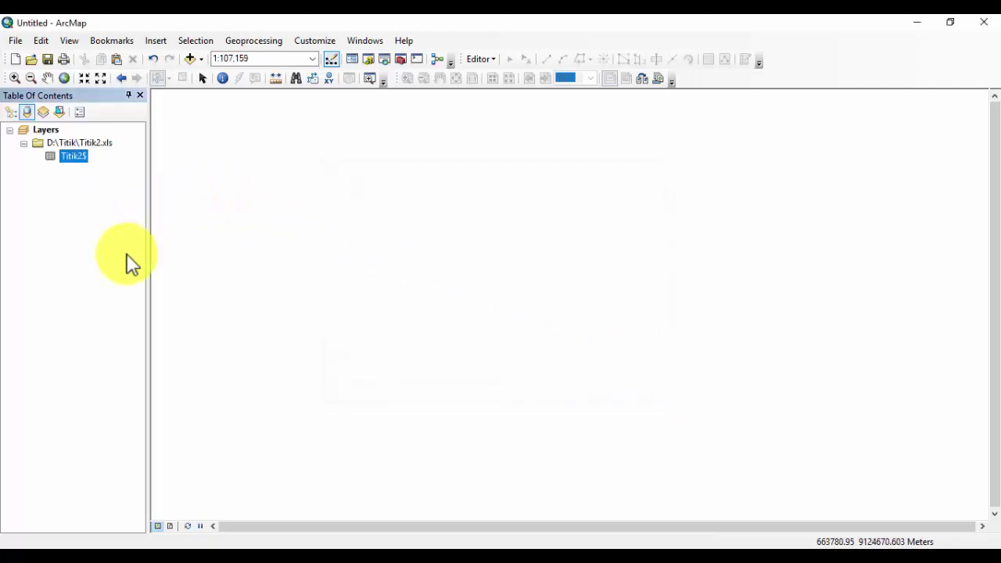
- List the map contents by source and open Display XY Data for the Titik2$ table
left_click(11, 116)
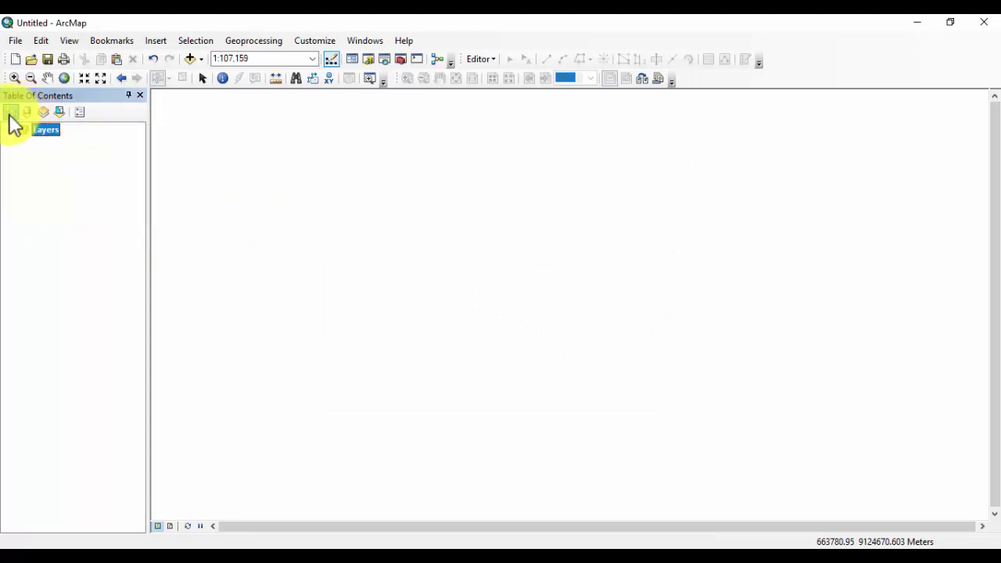
left_click(25, 113)
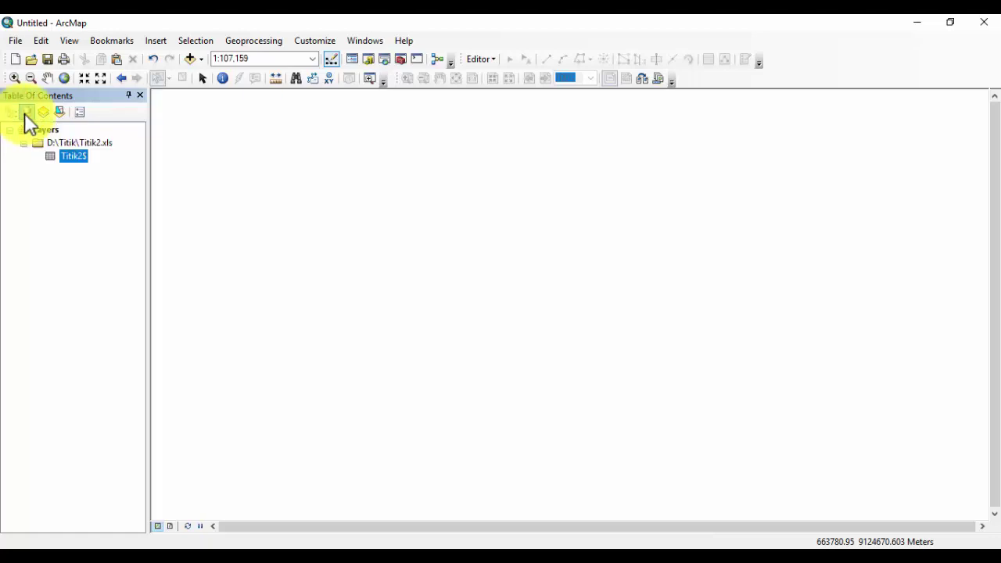
right_click(80, 155)
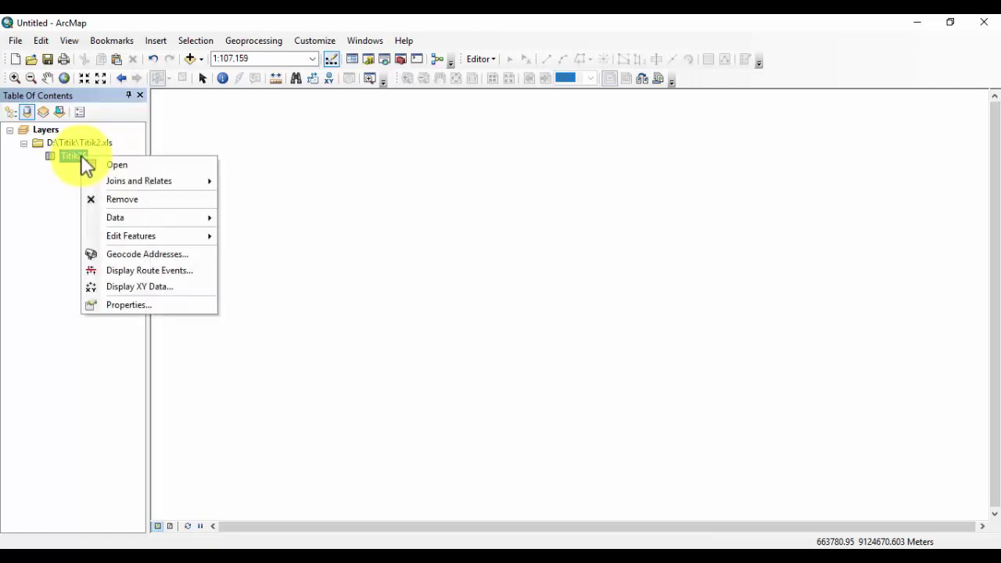
left_click(190, 286)
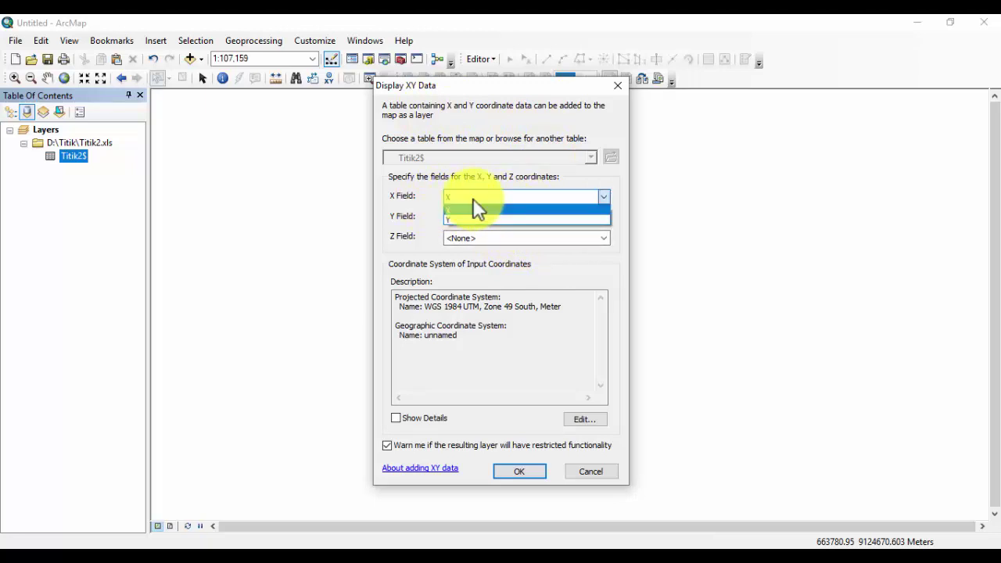
- Assign column X to the X field and column Y to the Y field, keeping the Z field at <None>
left_click(474, 217)
left_click(474, 217)
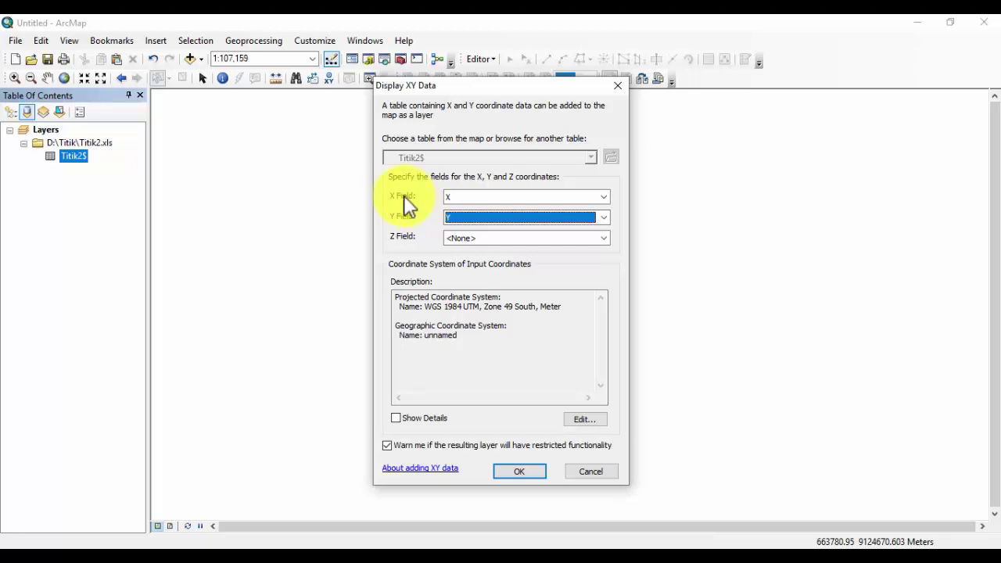
left_click(476, 196)
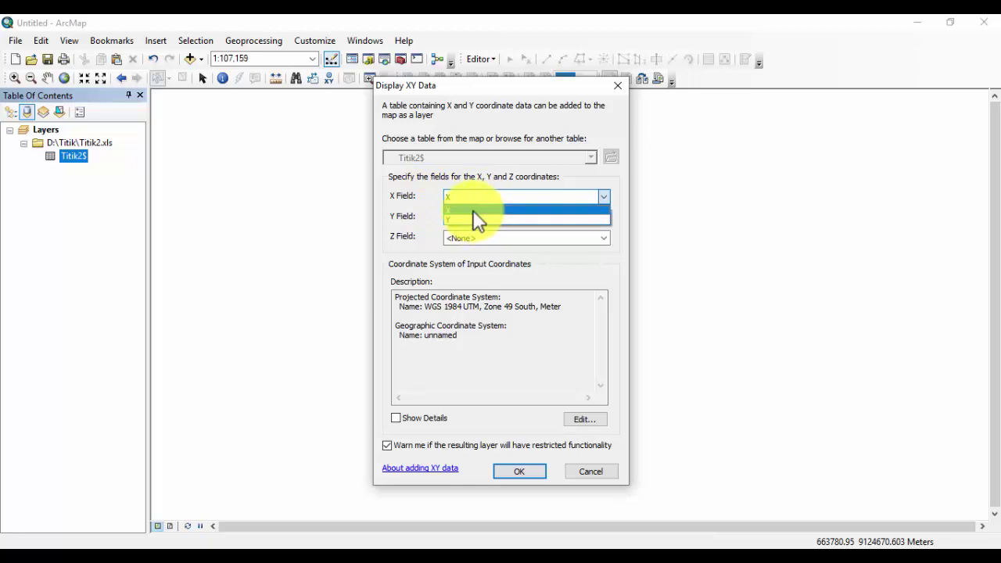
left_click(473, 210)
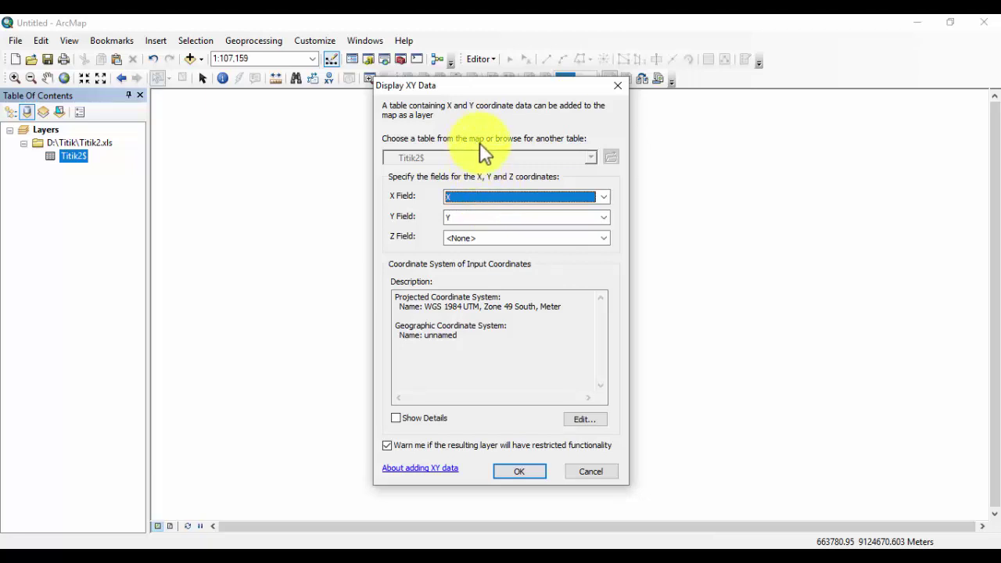
left_click(512, 239)
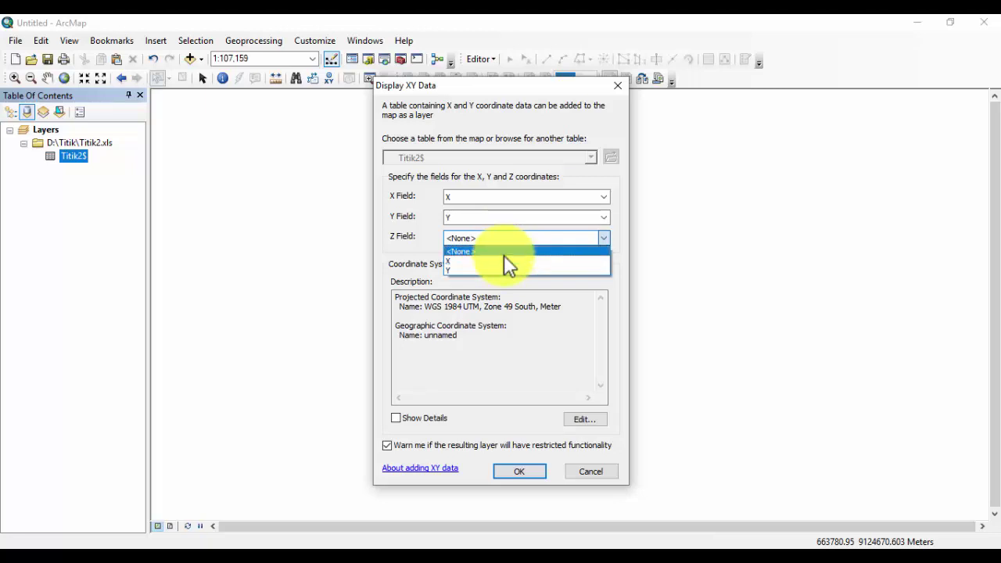
left_click(416, 242)
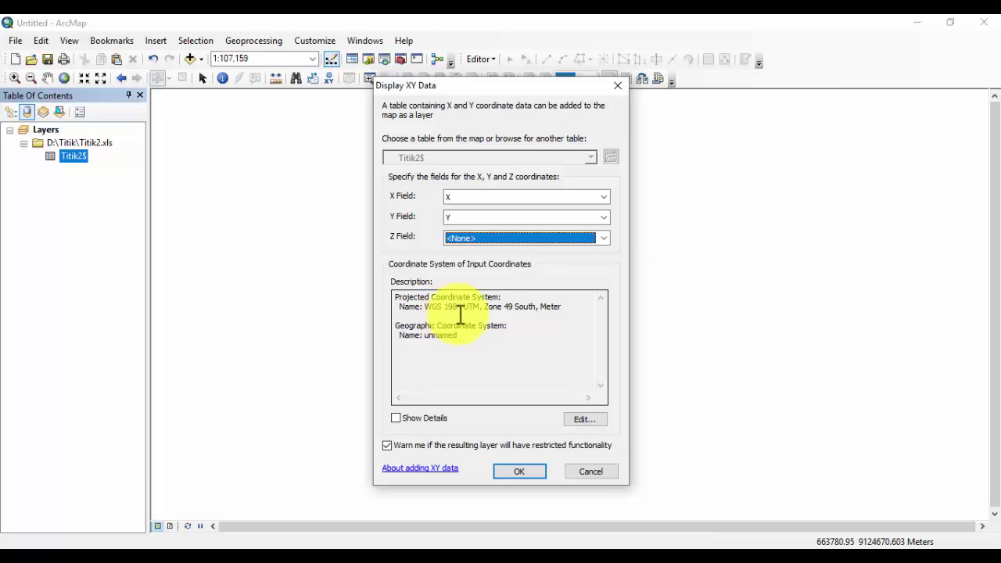
- Review the spatial reference of the input coordinates and keep WGS 1984 UTM, Zone 49 South, Meter as the coordinate system
left_click(499, 328)
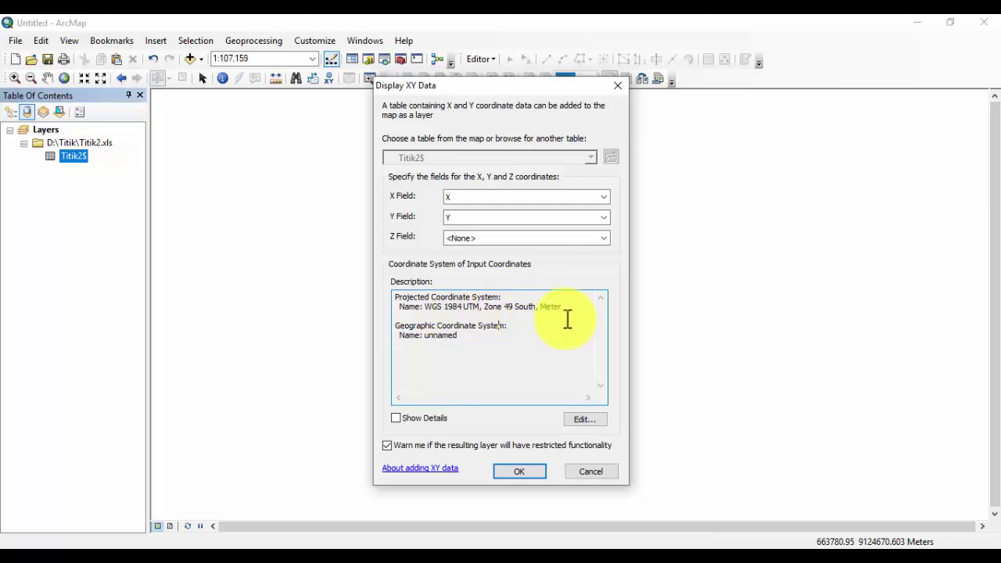
left_click(596, 422)
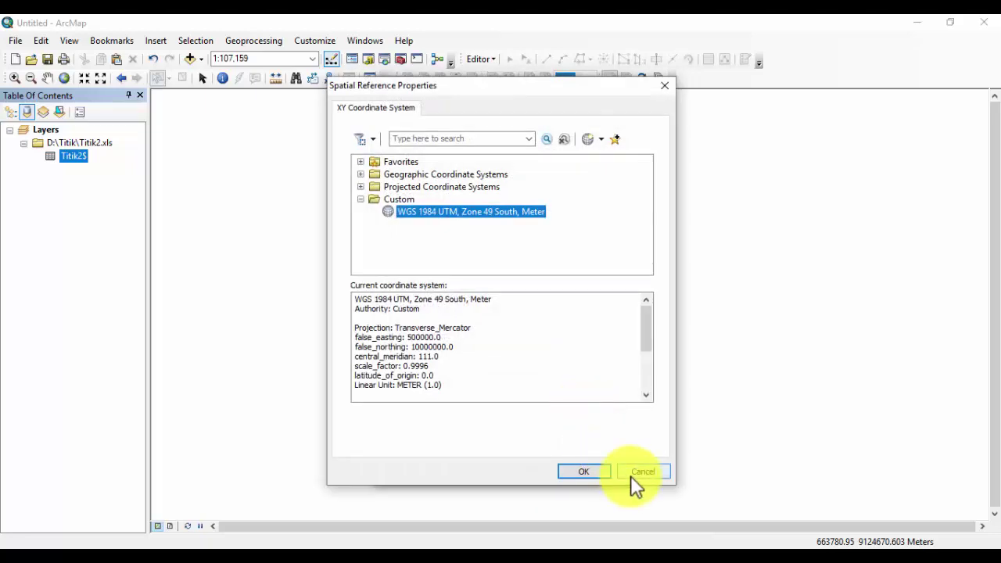
left_click(632, 475)
left_click(583, 417)
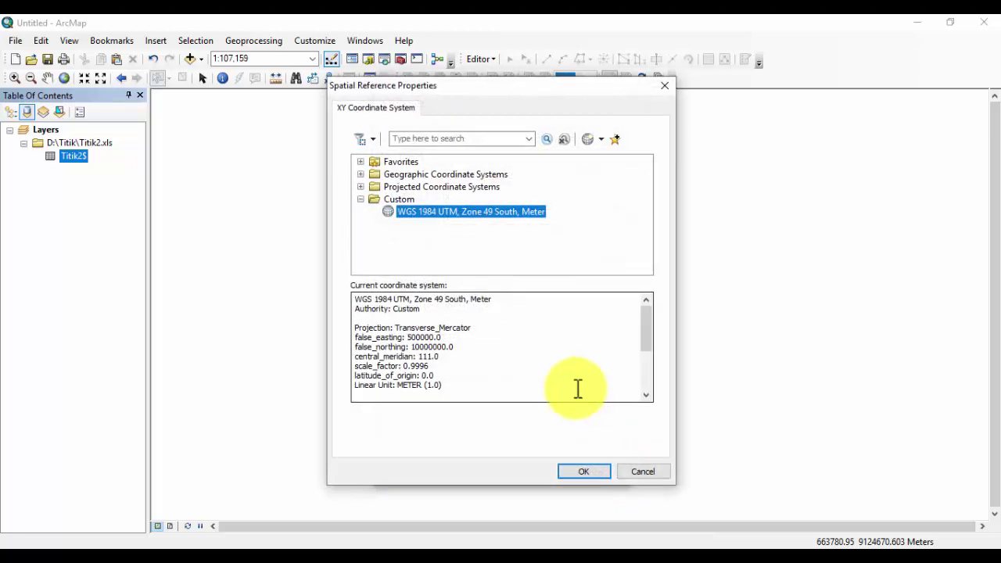
left_click(362, 186)
left_click(360, 163)
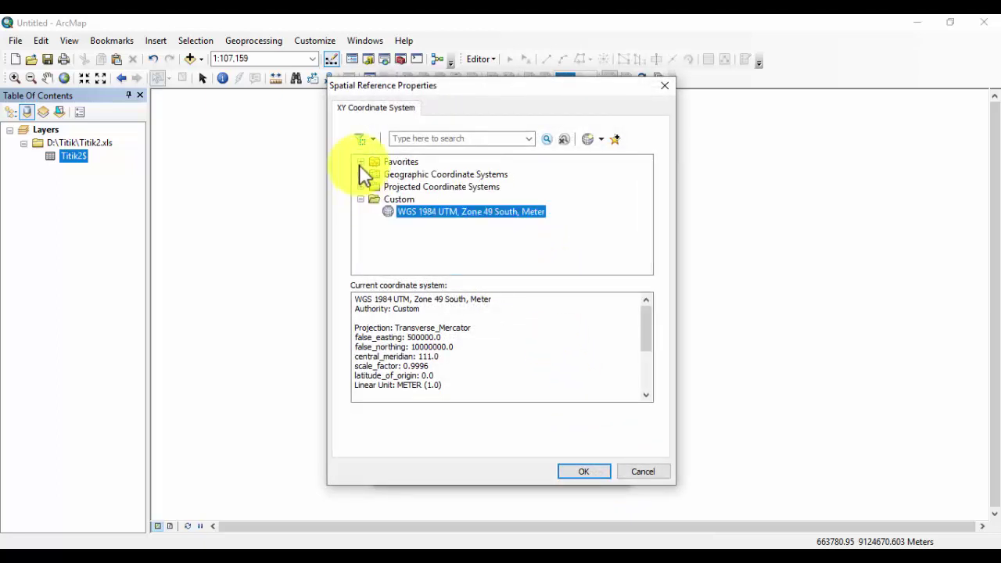
left_click(362, 172)
left_click(358, 162)
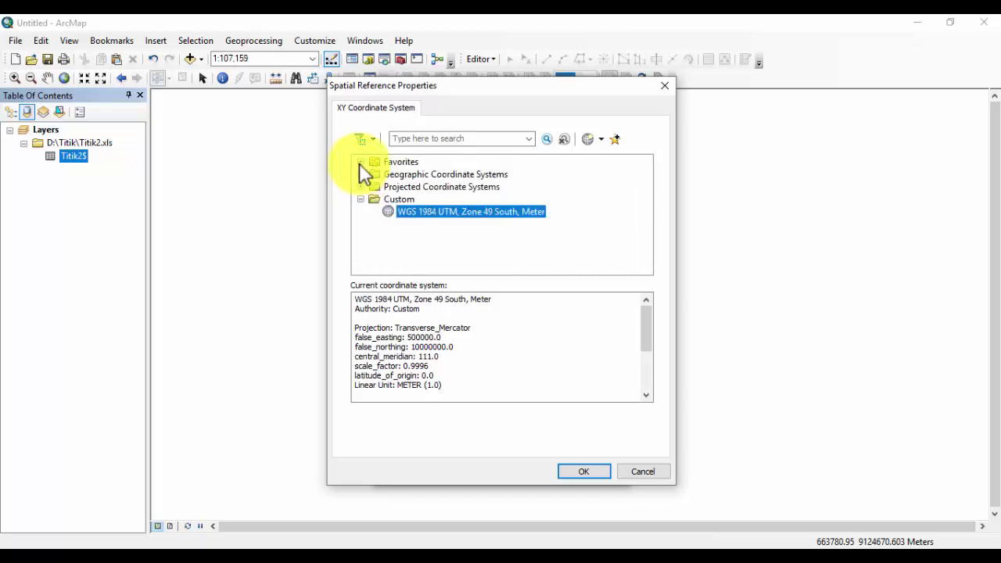
left_click(595, 471)
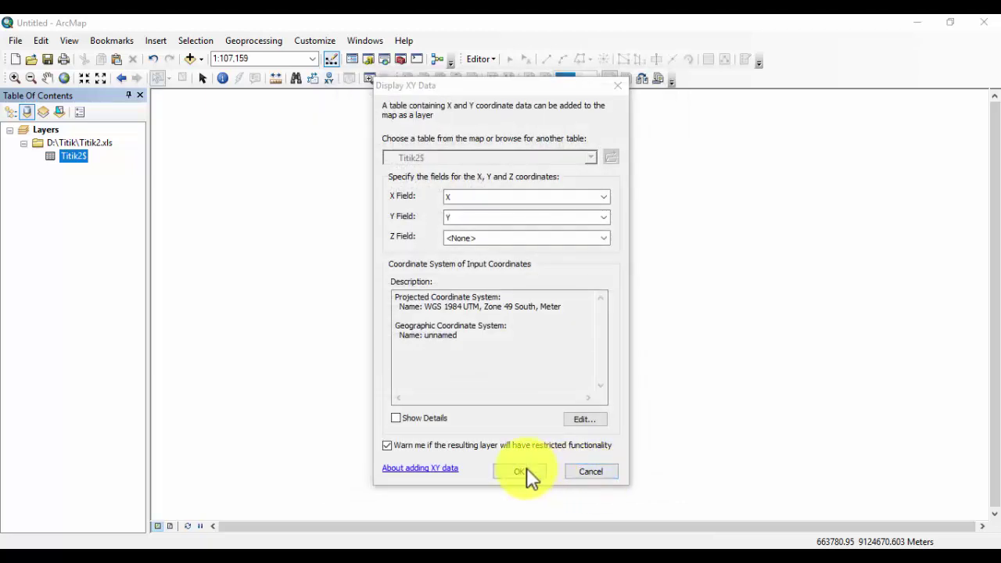
- Create the XY point layer from the Titik2$ table despite its missing Object-ID field, and list the layers by drawing order
left_click(524, 466)
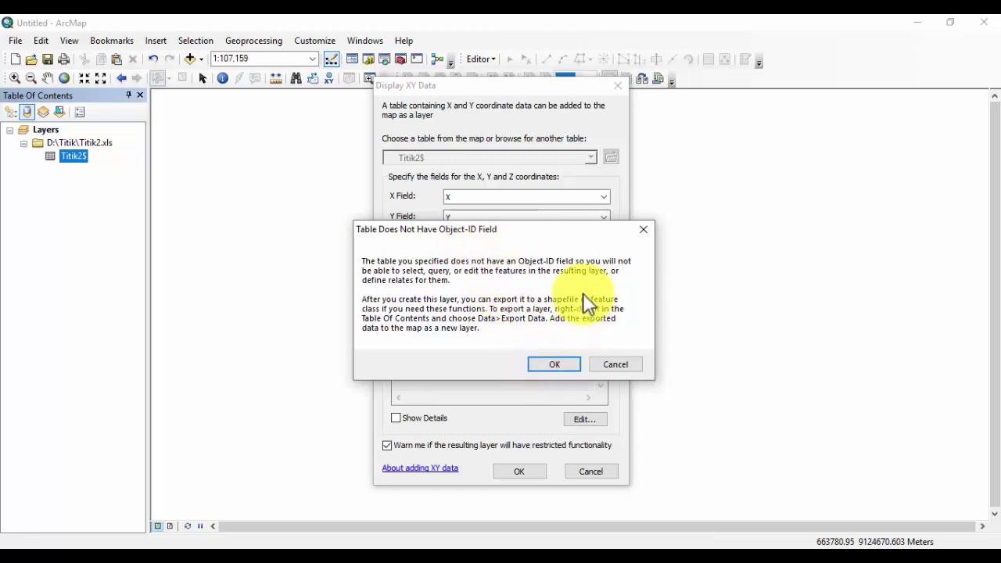
left_click(554, 364)
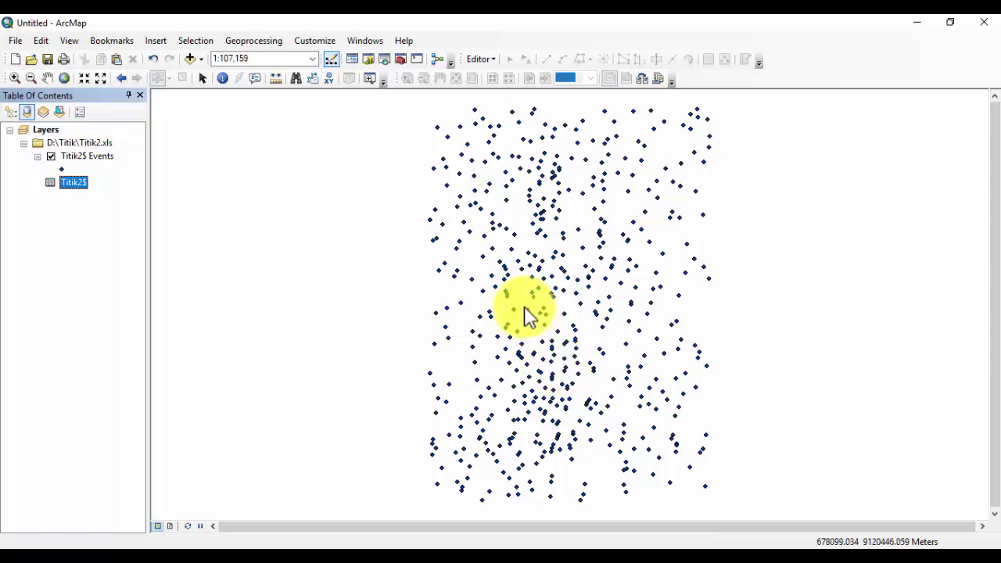
left_click(11, 117)
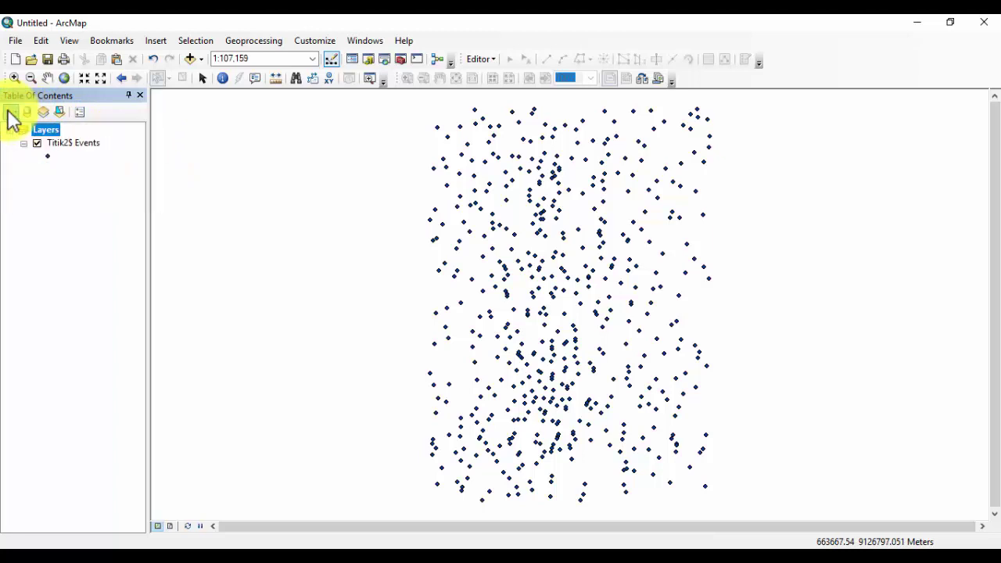
- Set up an export of all Titik2$ Events features, using the layer's source coordinate system, to a shapefile named Titik3 in the Titik folder
right_click(92, 150)
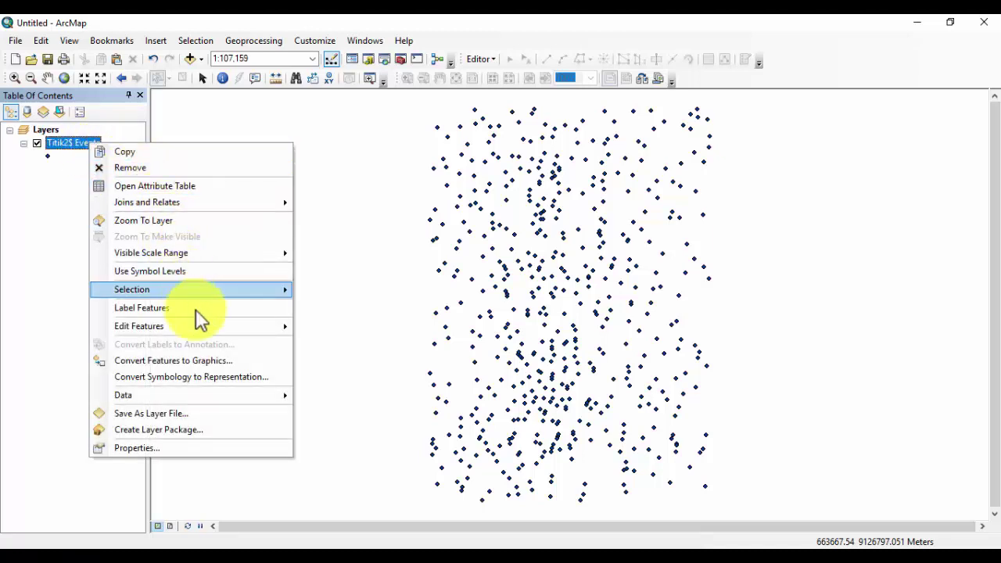
mouse_move(250, 396)
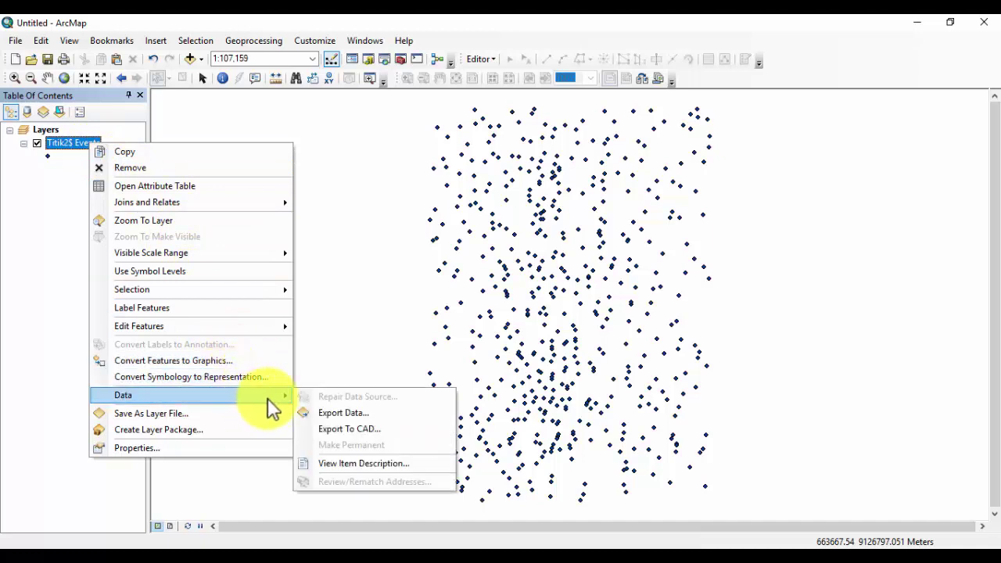
left_click(406, 406)
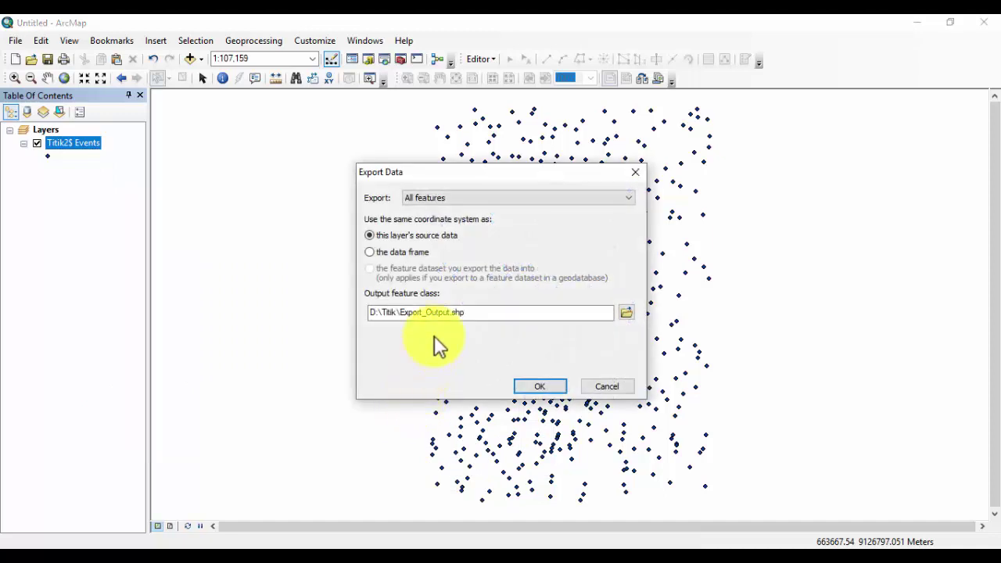
left_click(626, 313)
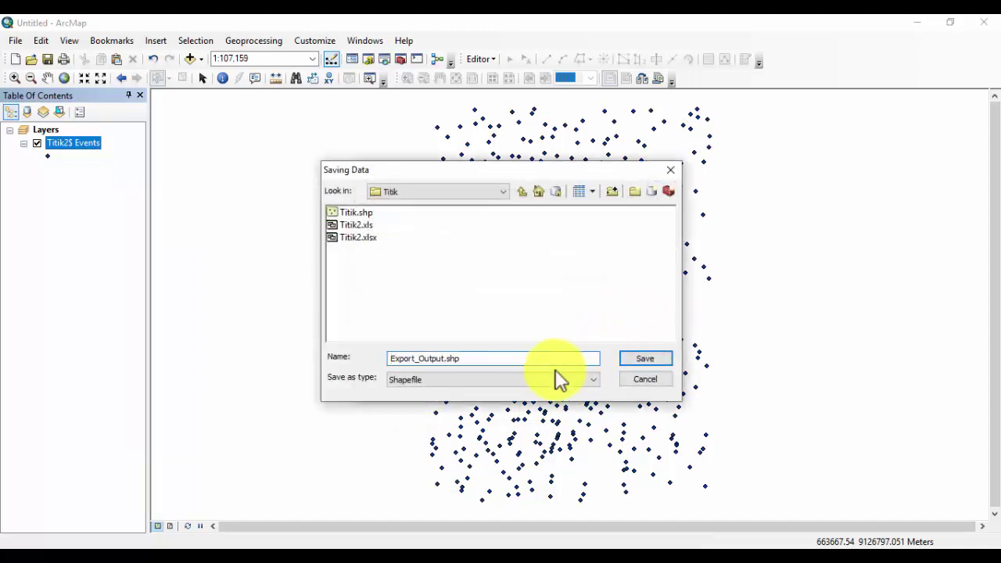
left_click_drag(534, 359, 379, 354)
left_click(426, 378)
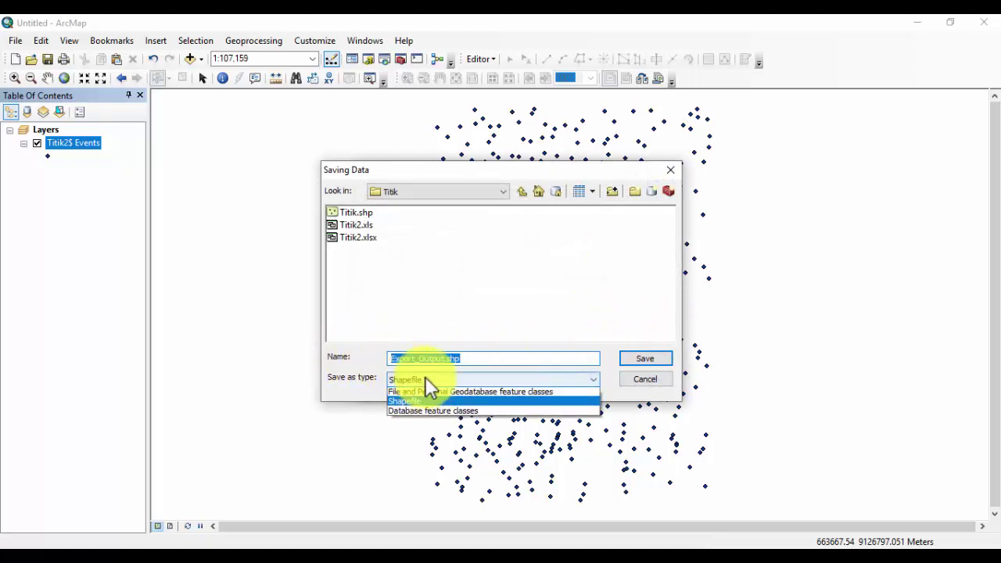
left_click(470, 358)
left_click_drag(466, 357, 370, 357)
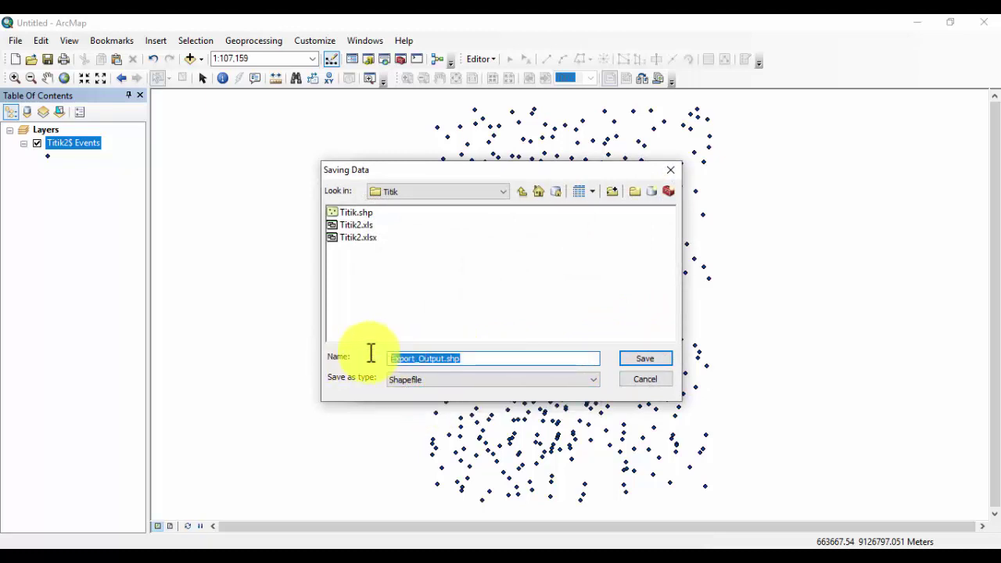
type("Titik")
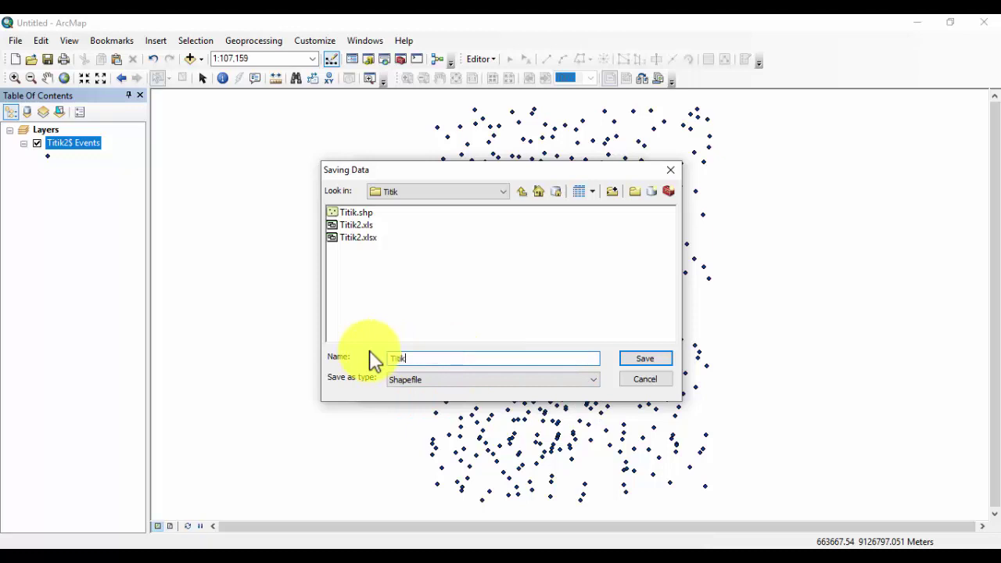
type("3")
left_click(637, 362)
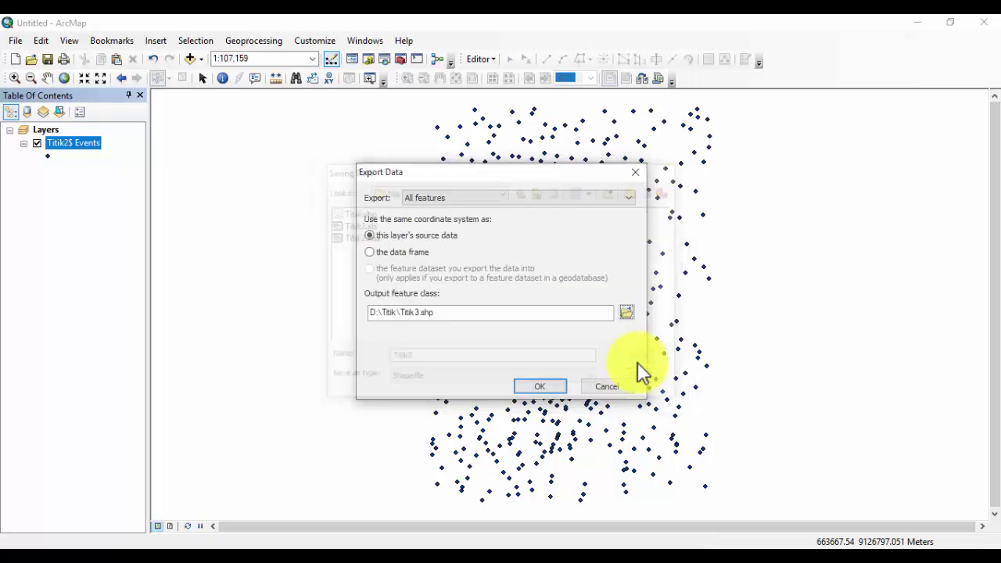
- Run the export with the Titik3 data added to the map as a layer, and remove the Titik2$ Events layer
left_click(540, 386)
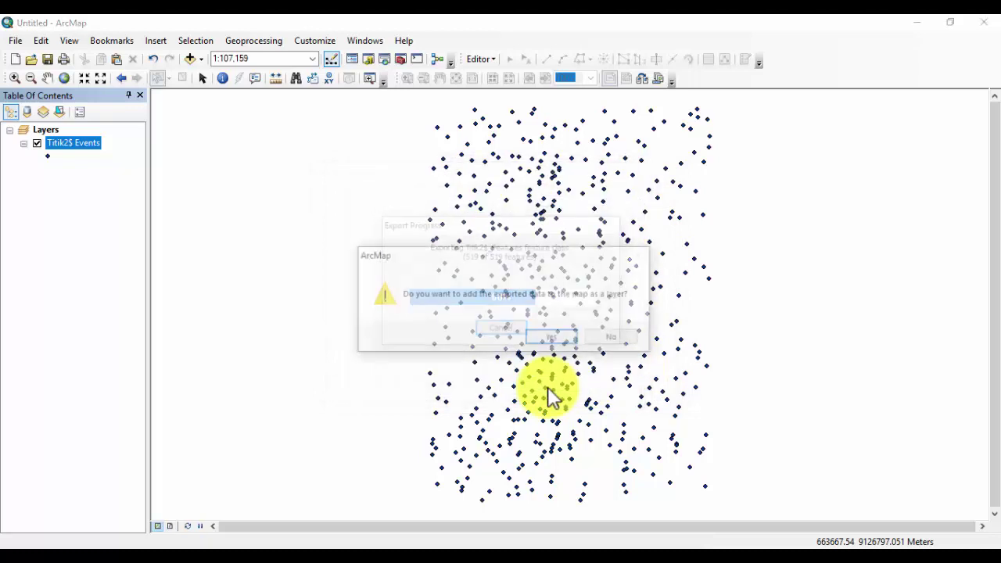
left_click(557, 338)
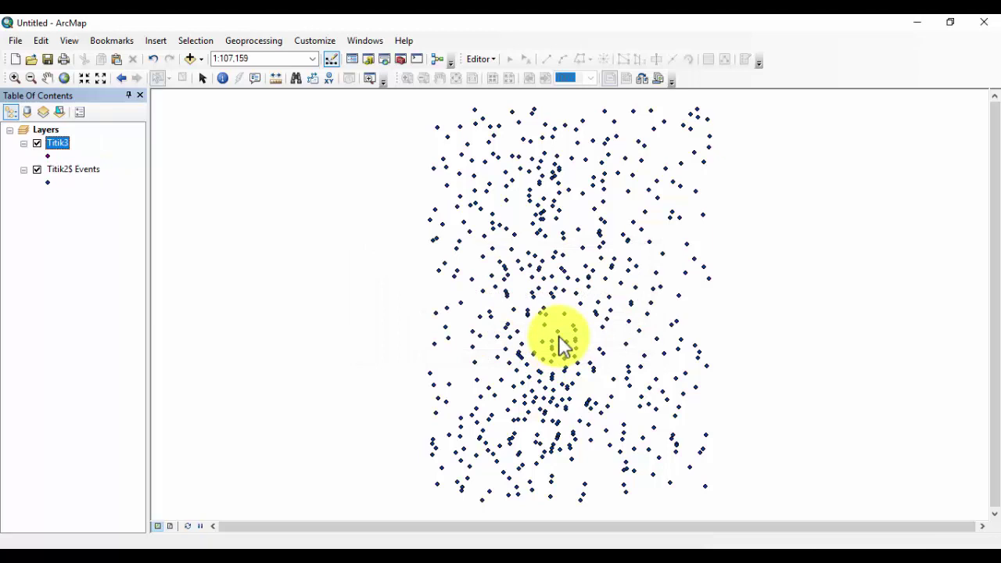
right_click(91, 172)
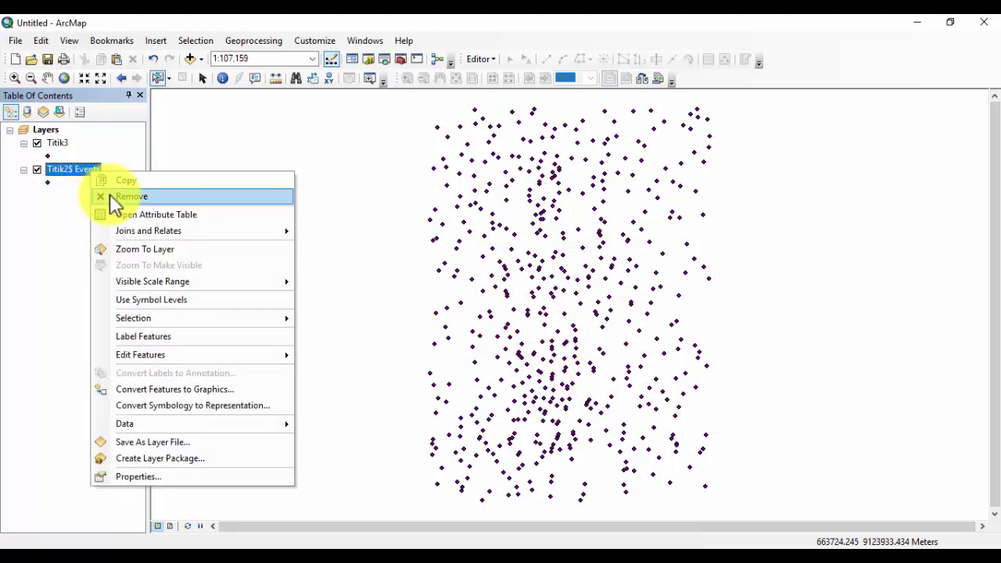
left_click(110, 194)
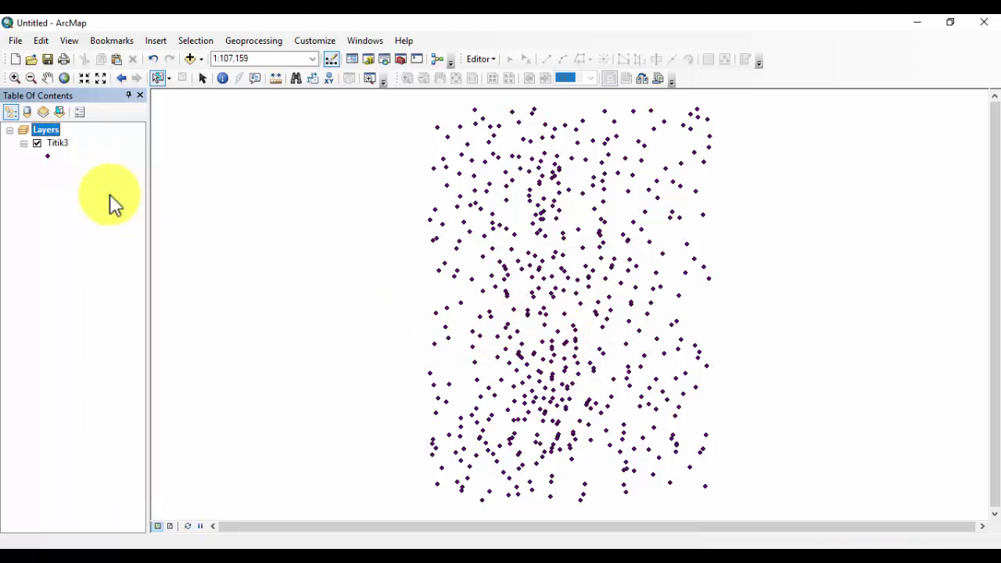
- Compare the Titik3 layer's attribute table with the Titik2 workbook in Excel, and close the attribute table in ArcMap
right_click(59, 145)
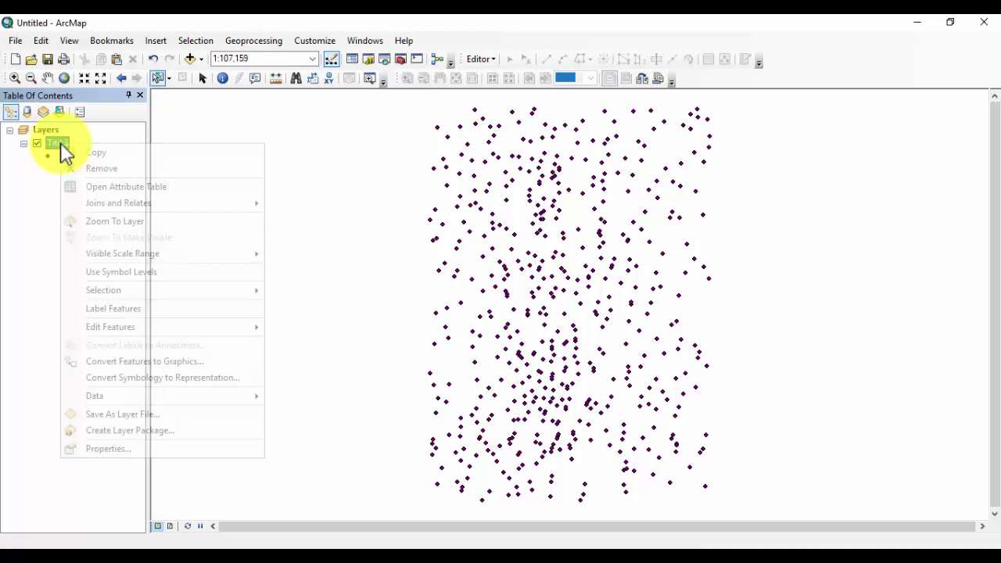
left_click(87, 187)
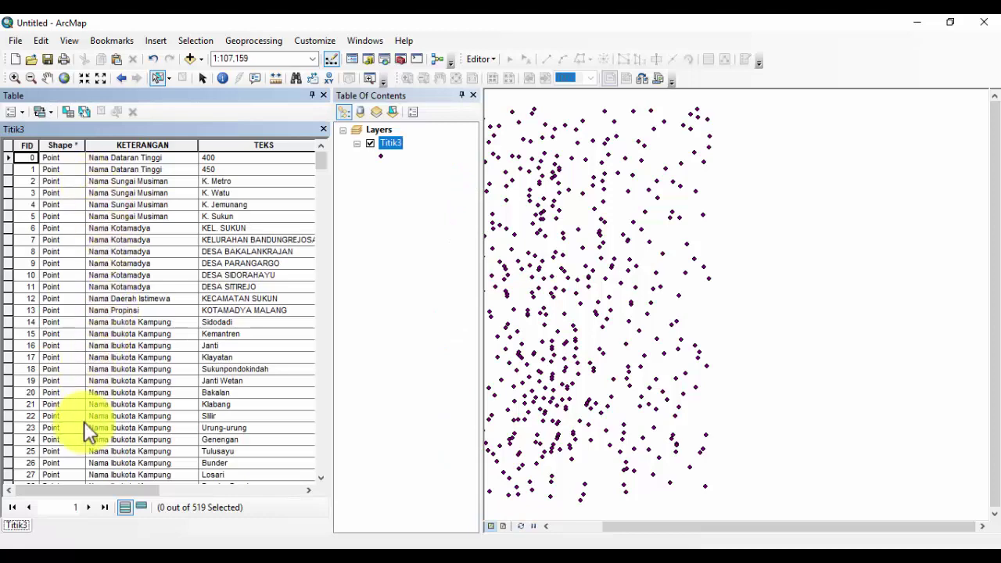
left_click_drag(65, 483, 29, 487)
left_click(124, 544)
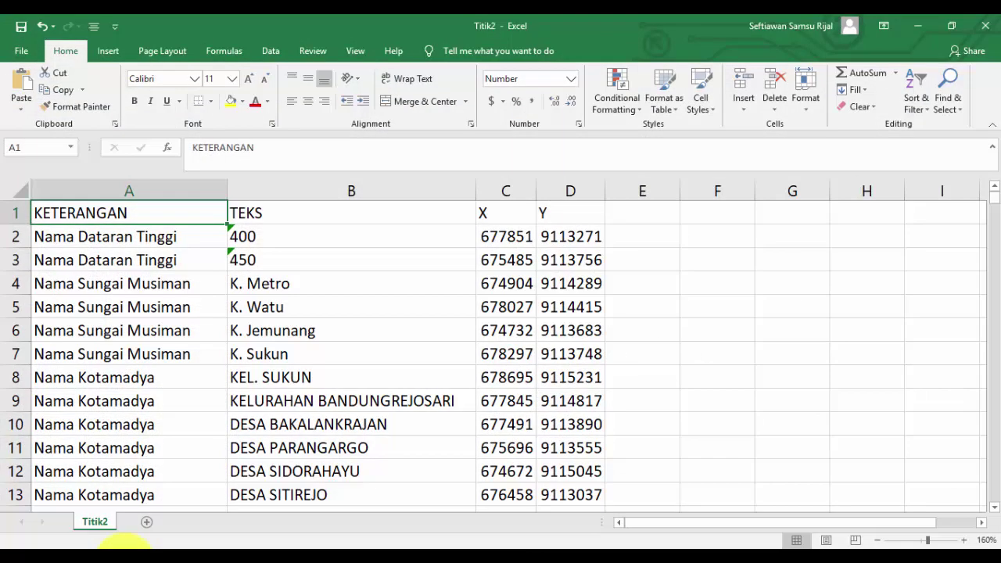
left_click(133, 539)
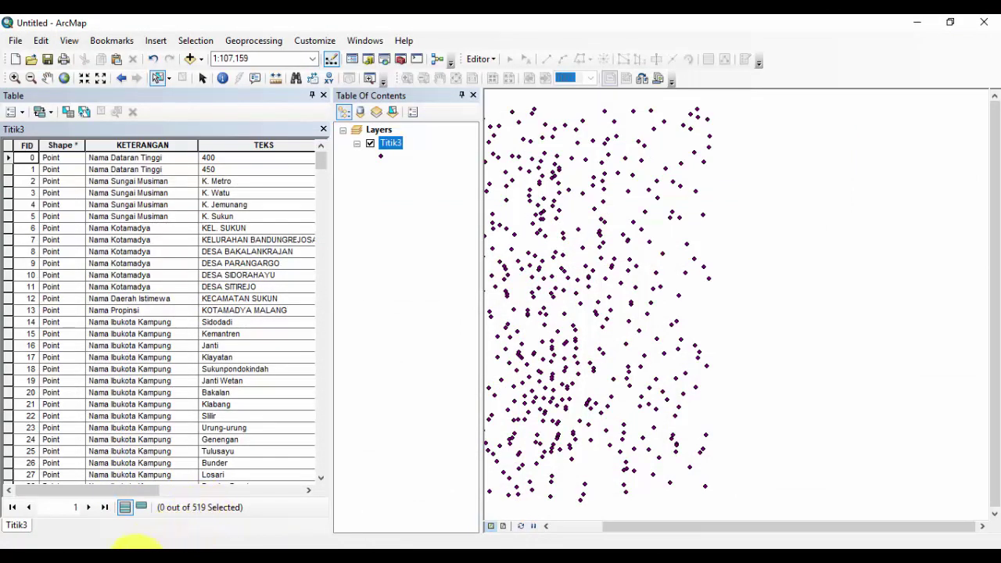
left_click(323, 95)
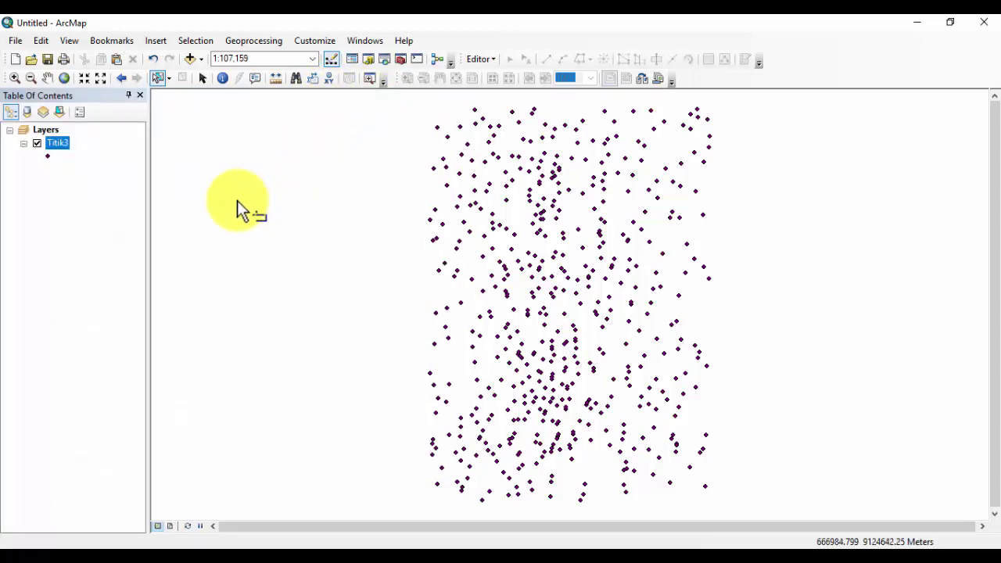